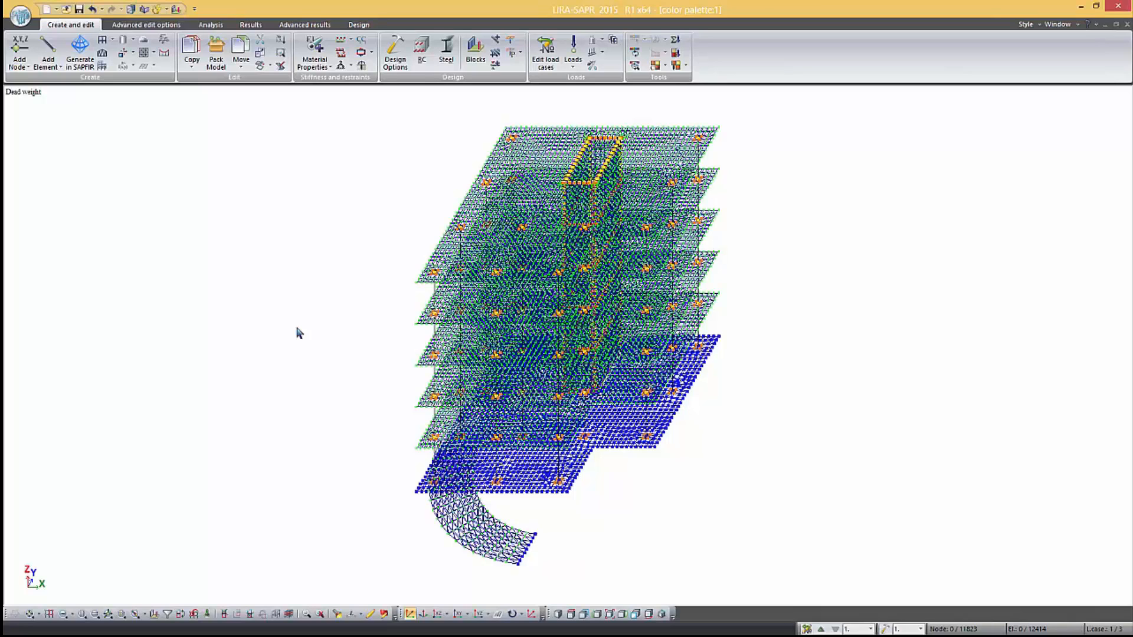
Display the mosaic plot of displacements along the global Z-axis and enable colour palette refresh in fragmentation mode
click(250, 25)
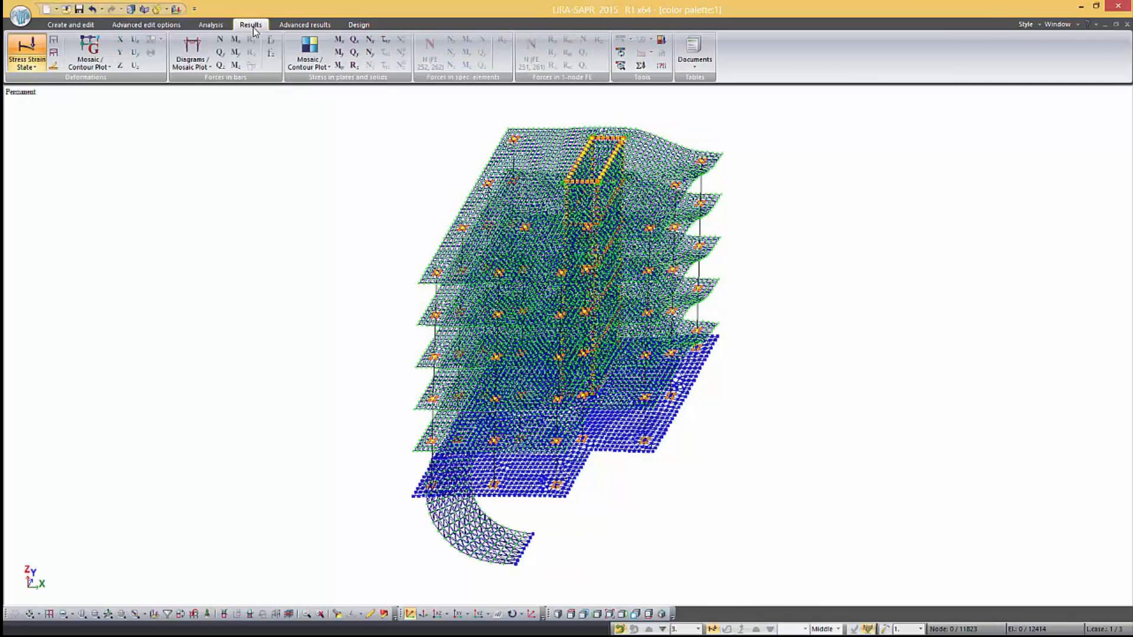
click(121, 66)
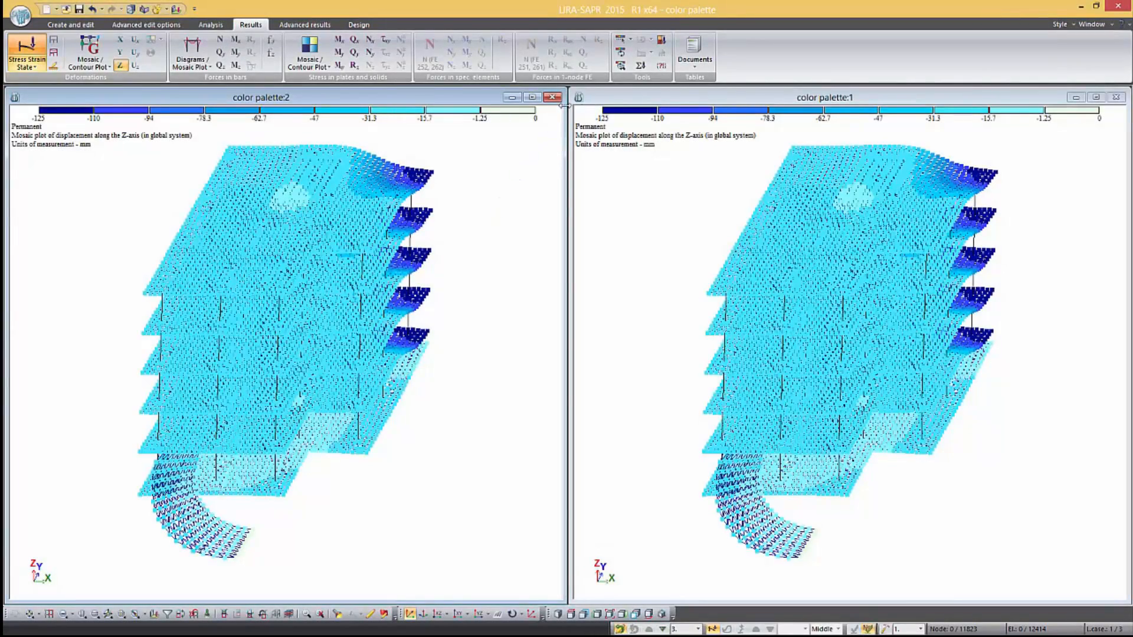
click(621, 53)
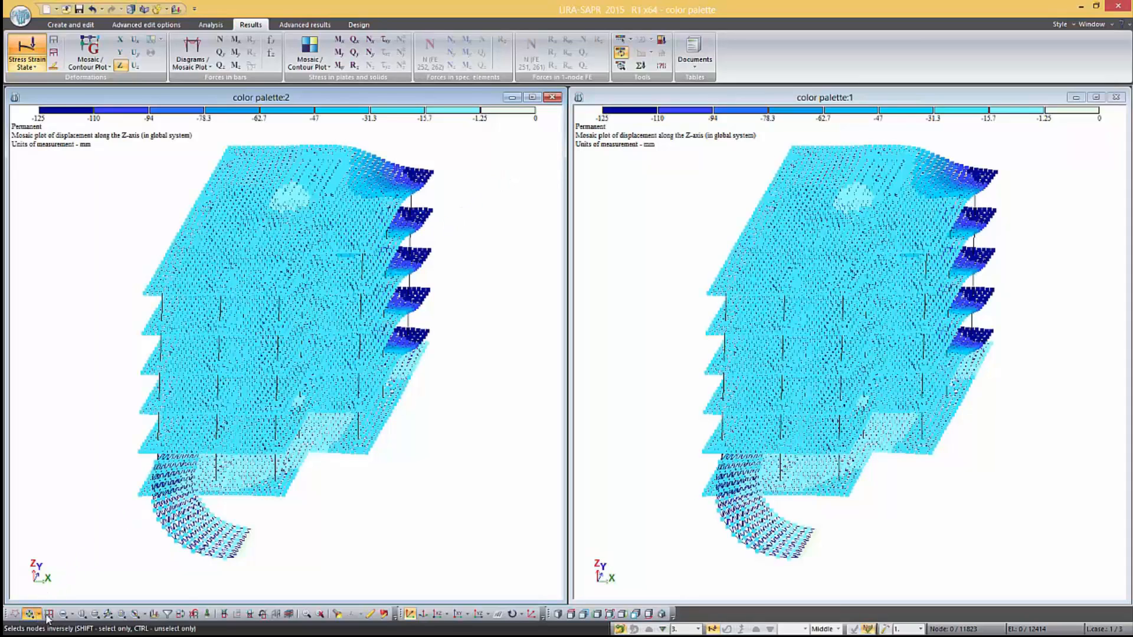
Fragment the model in the second view so only the top slab remains, excluding all lower floors, columns and core walls
click(65, 615)
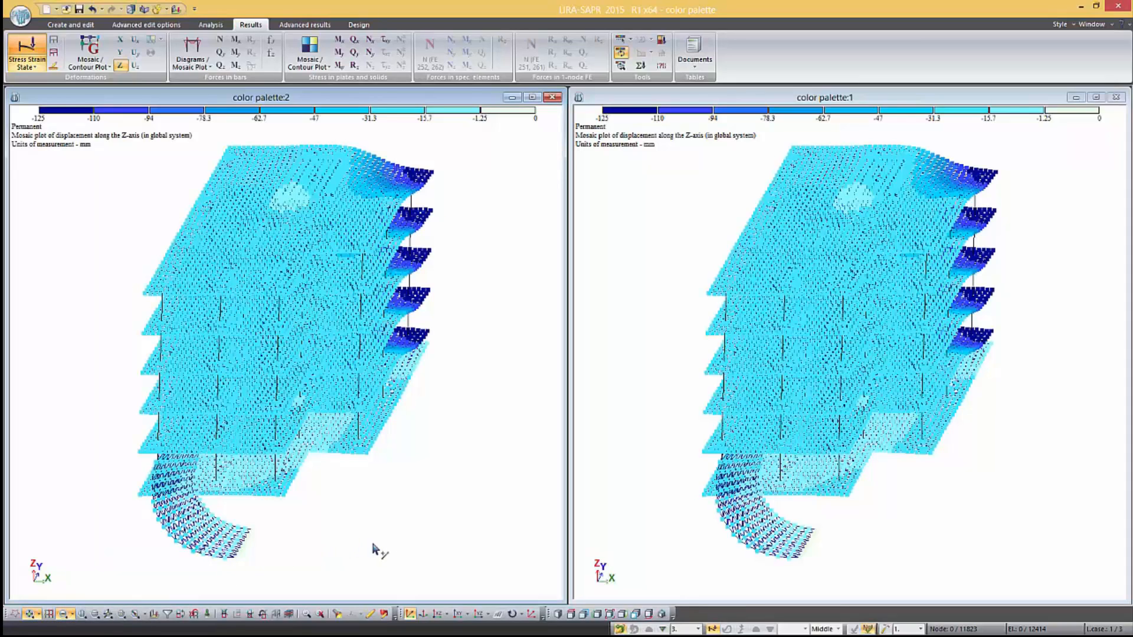
click(439, 614)
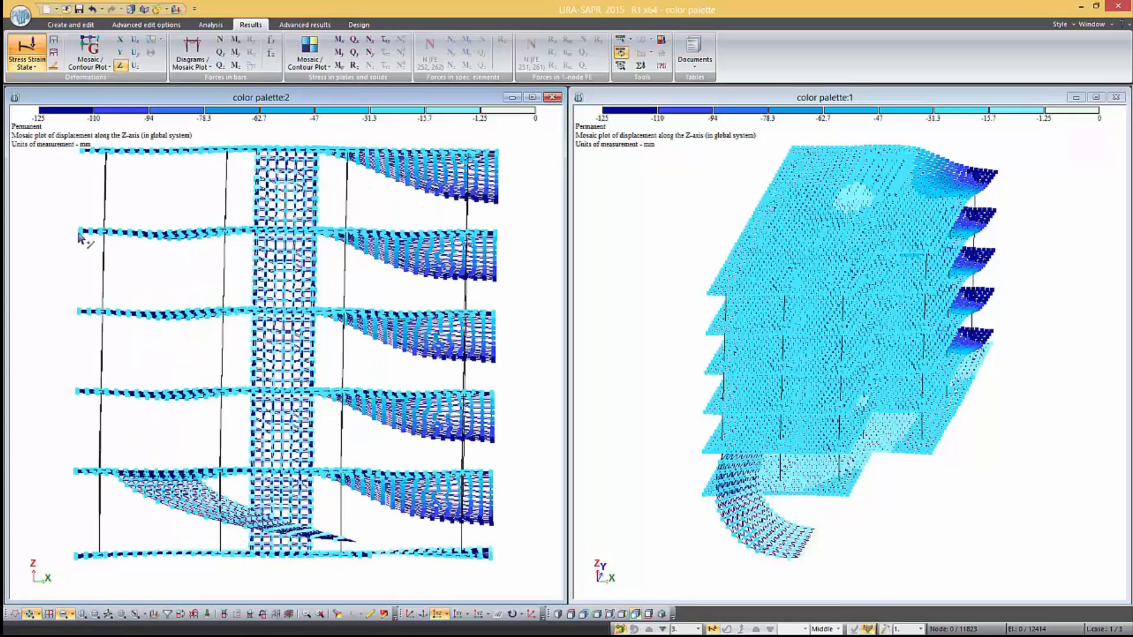
drag(162, 312, 533, 590)
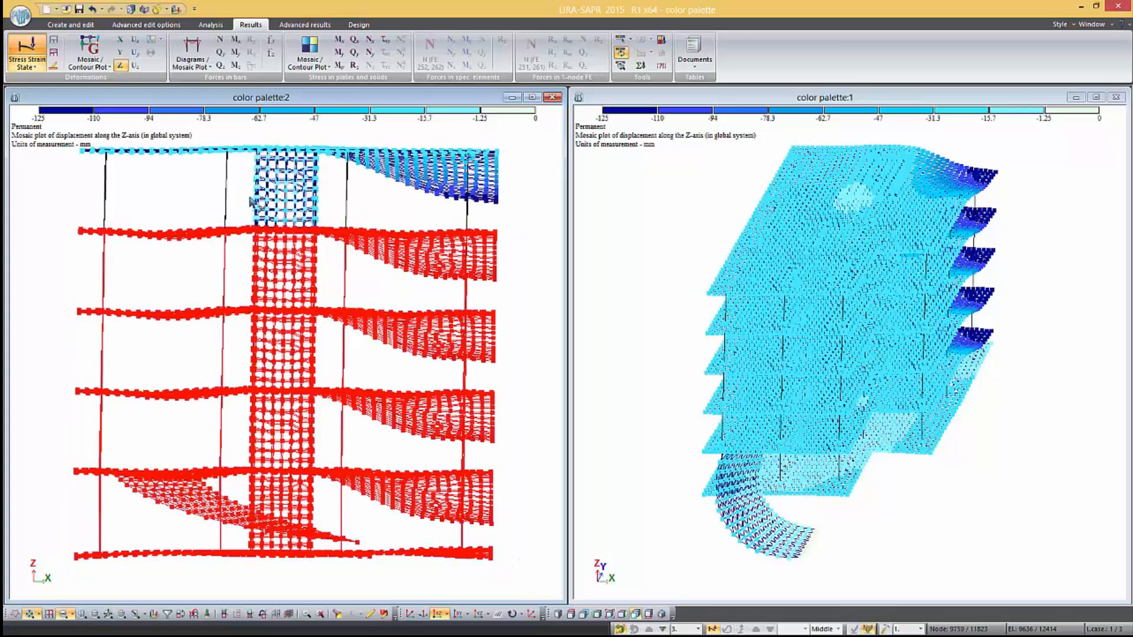
drag(125, 190, 102, 158)
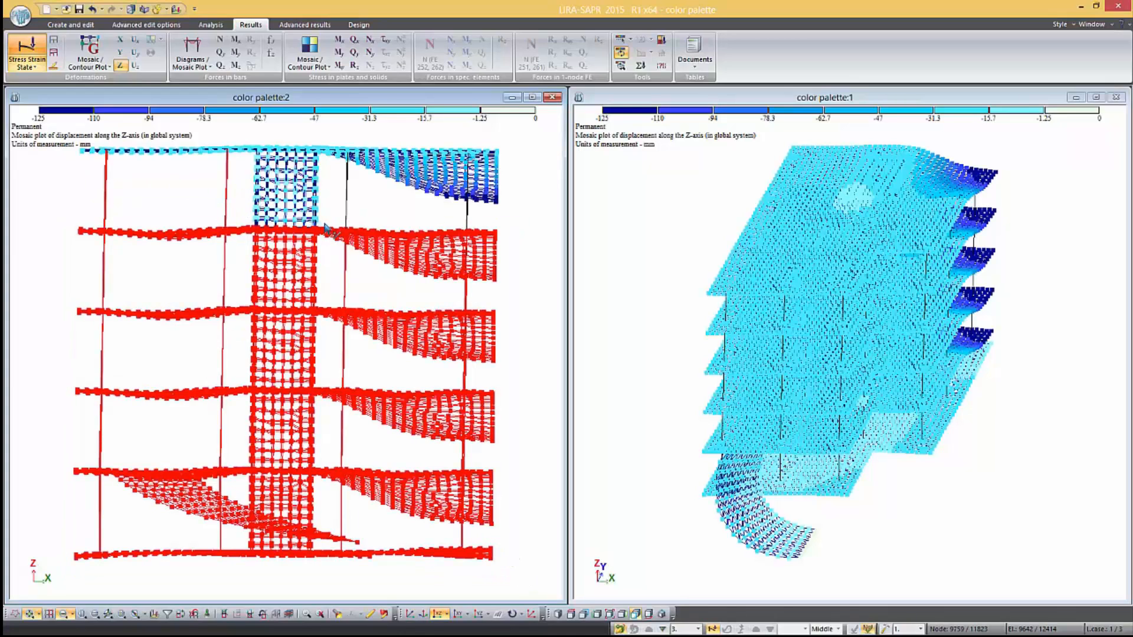
drag(325, 224, 240, 147)
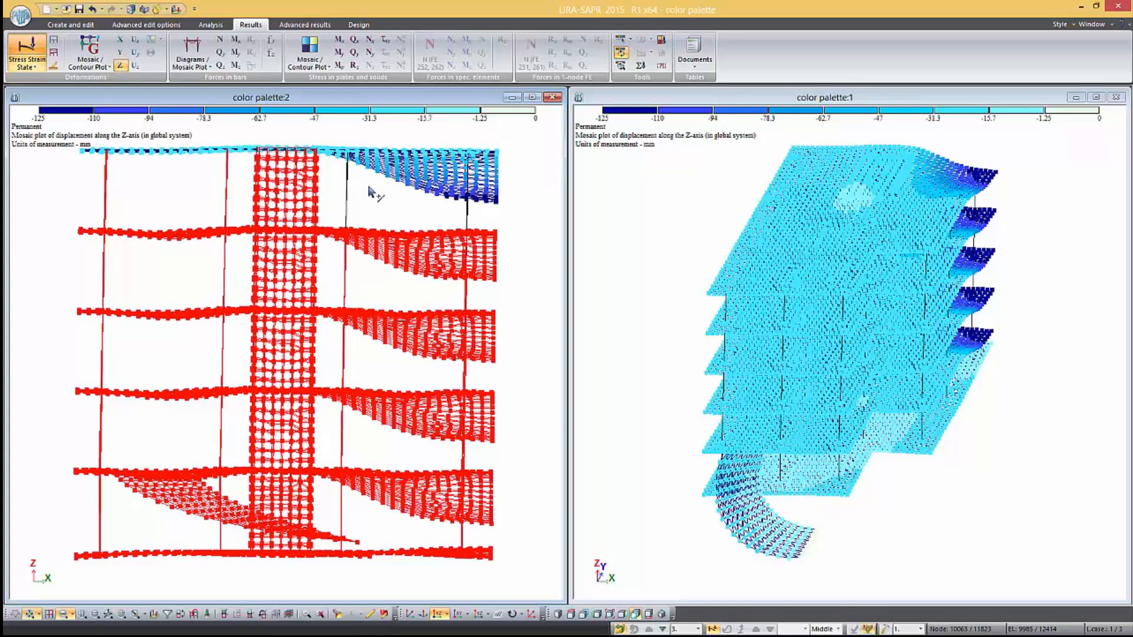
drag(475, 227, 339, 164)
click(398, 614)
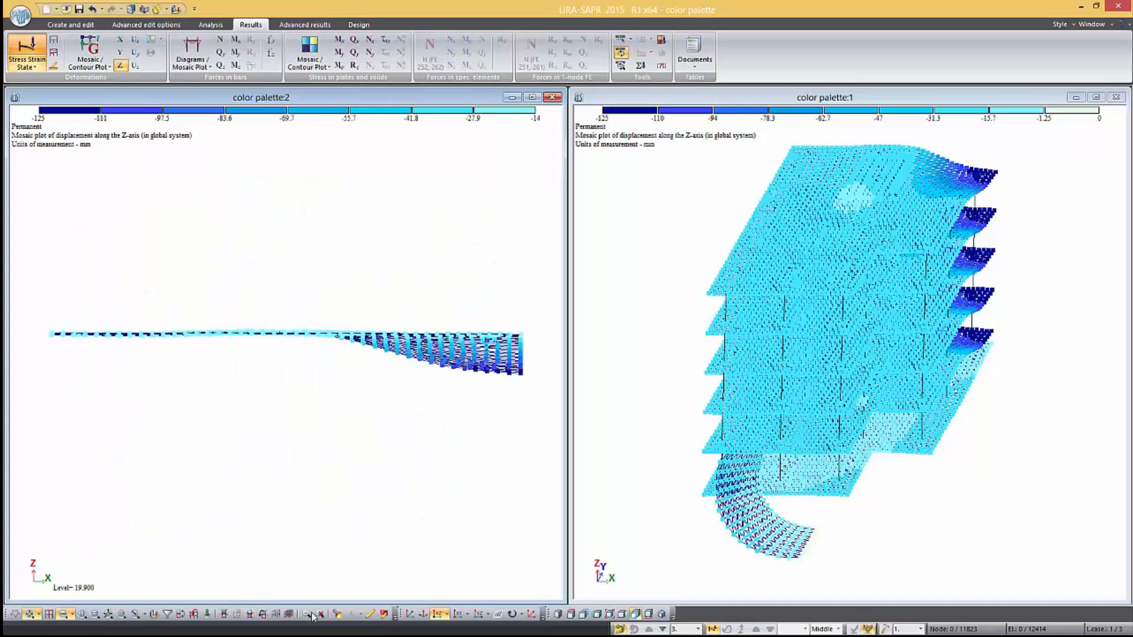
click(410, 613)
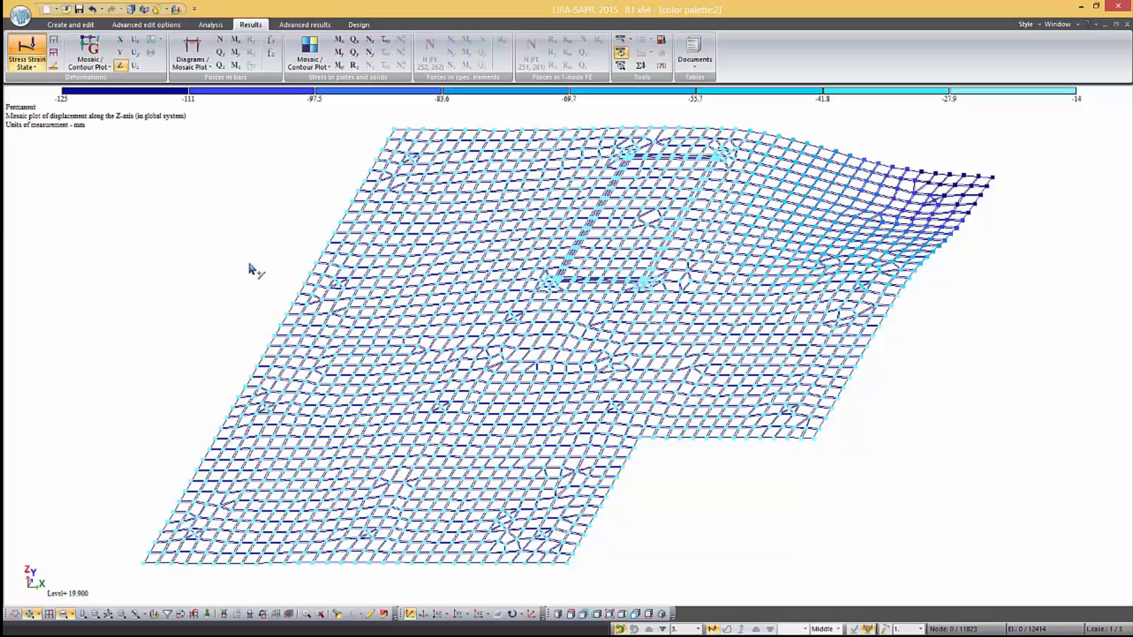
Enable colour palette refresh in Zoom mode and check it on the far corner of the top slab
click(621, 65)
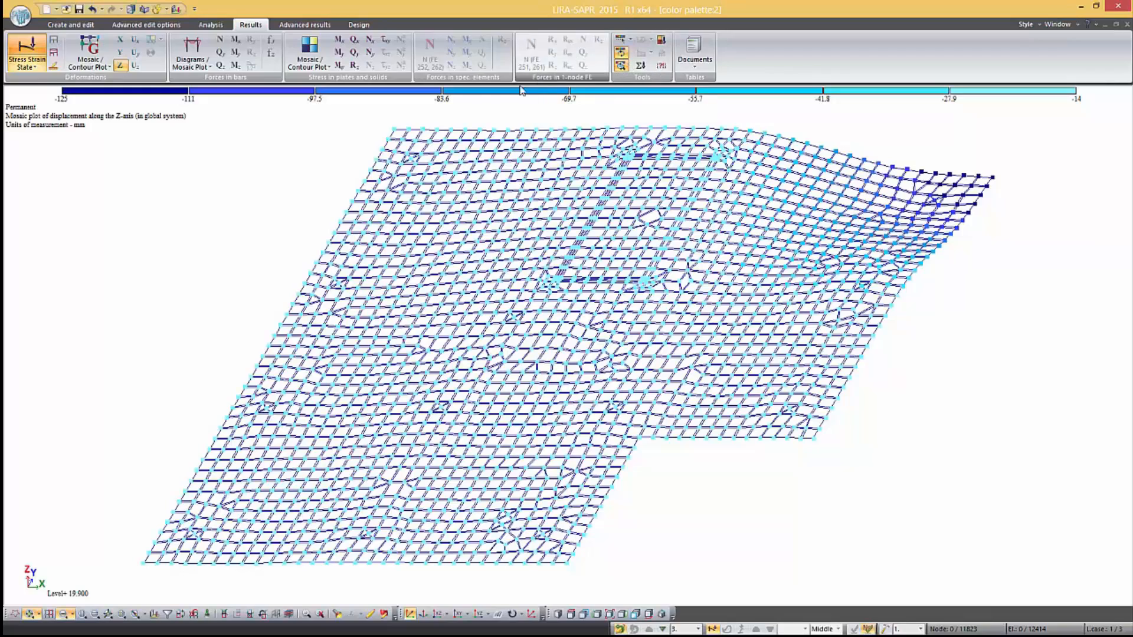
scroll(403, 113, up, 5)
scroll(380, 131, up, 2)
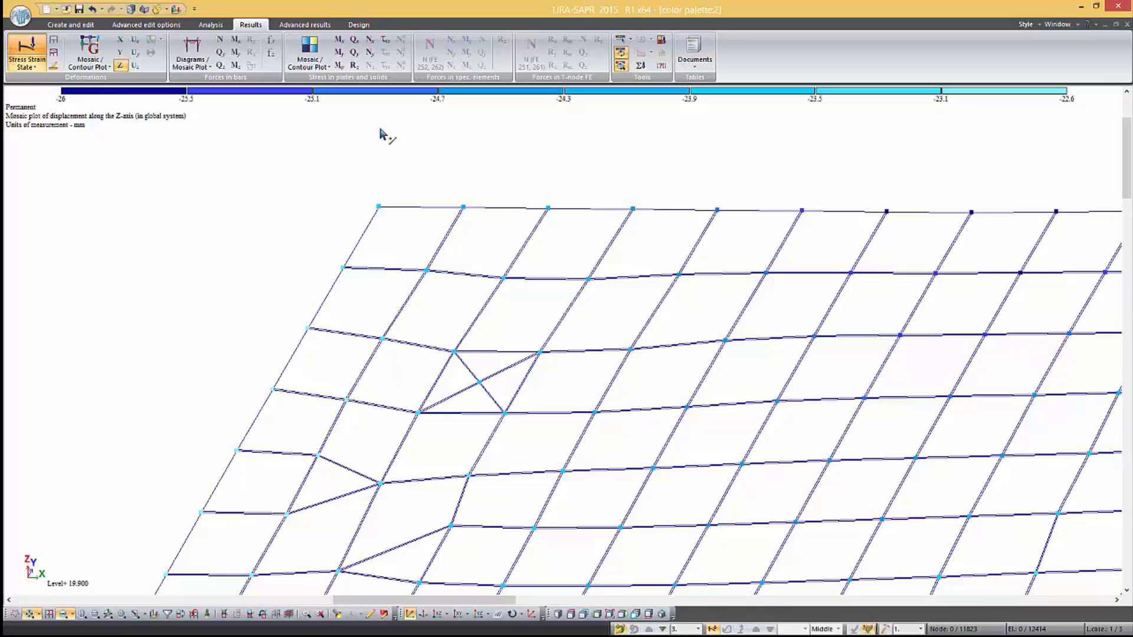
scroll(381, 134, down, 5)
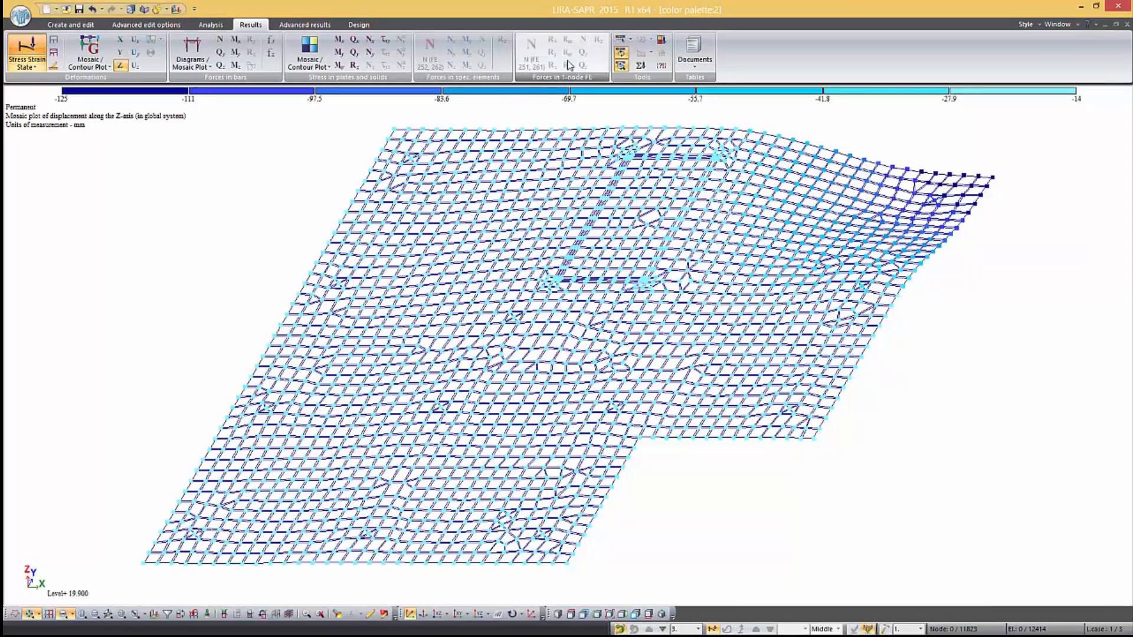
Change the displacement plot's colour palette type to Gradient and orient its scale vertically
click(622, 39)
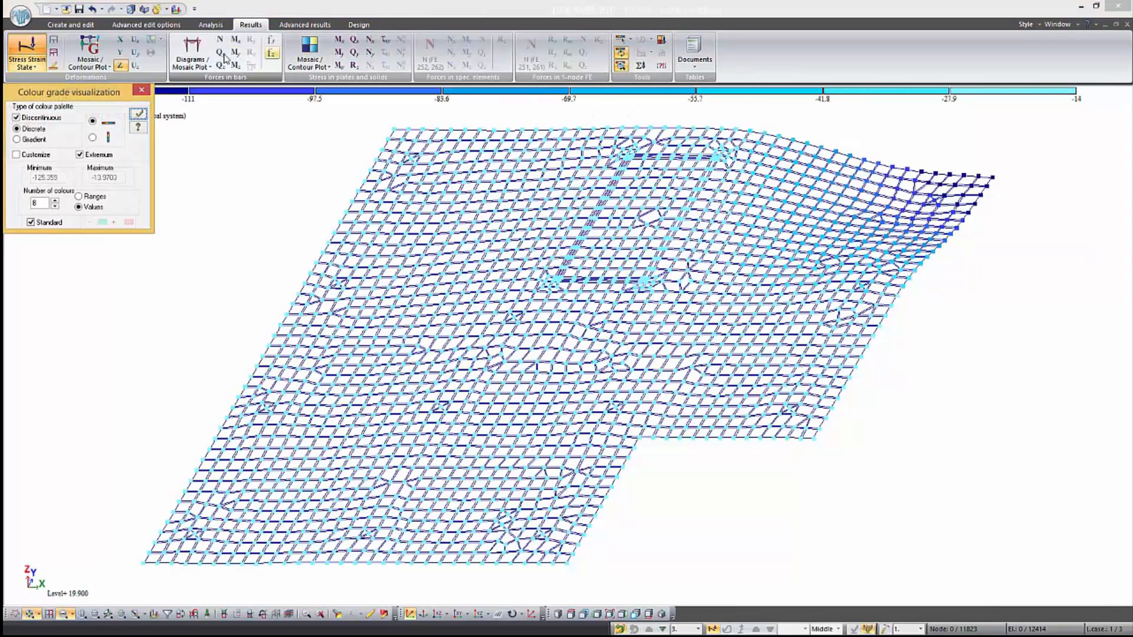
drag(112, 96, 392, 143)
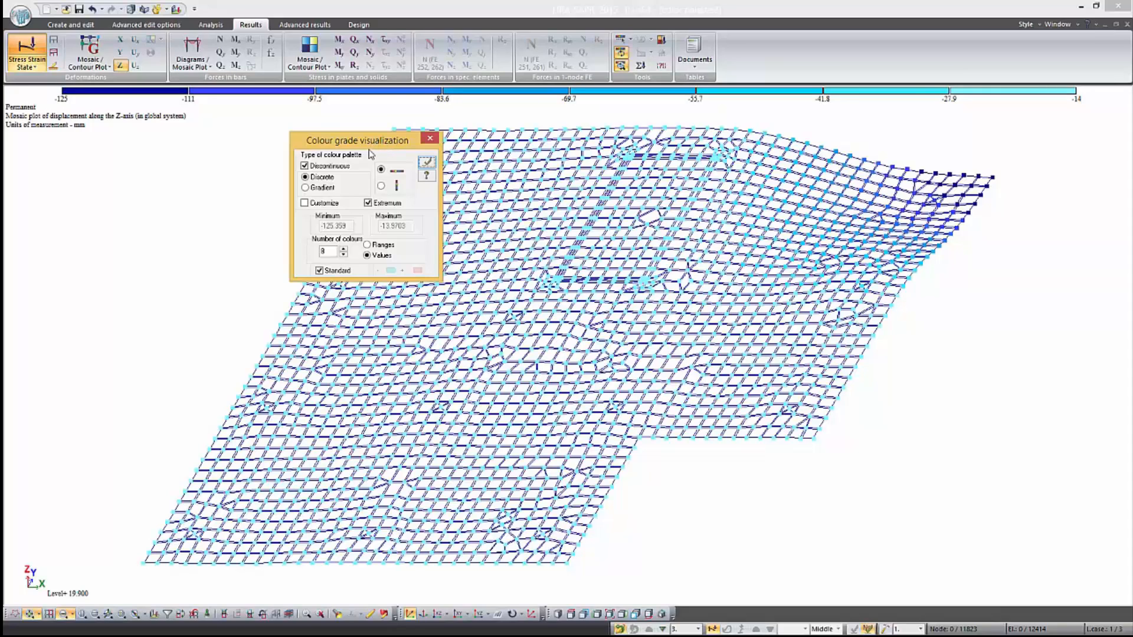
click(314, 189)
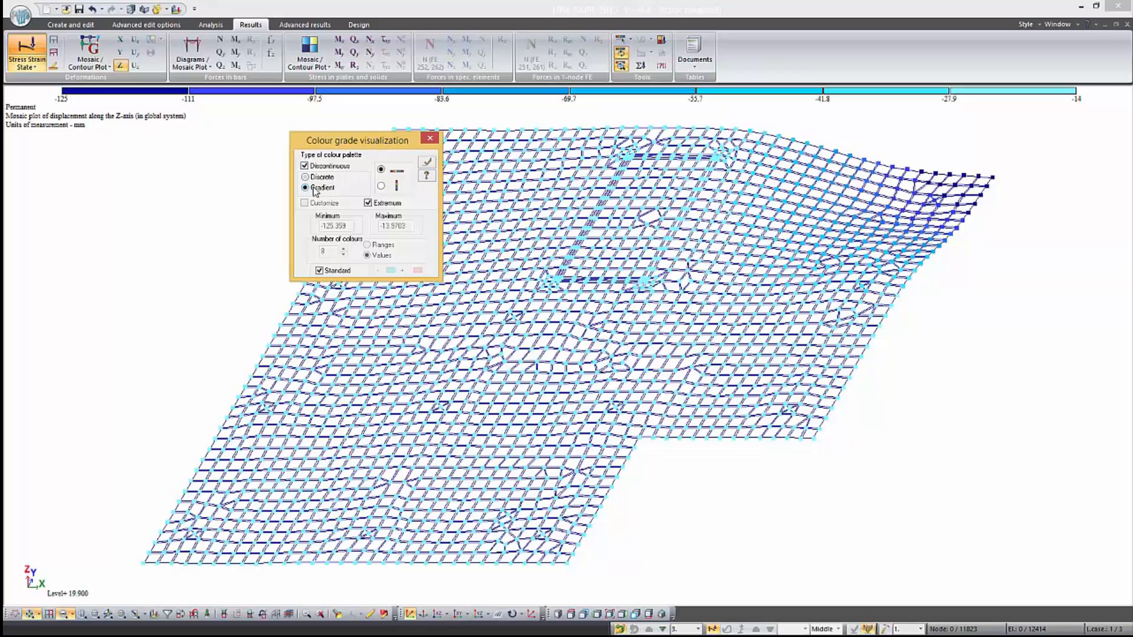
click(426, 163)
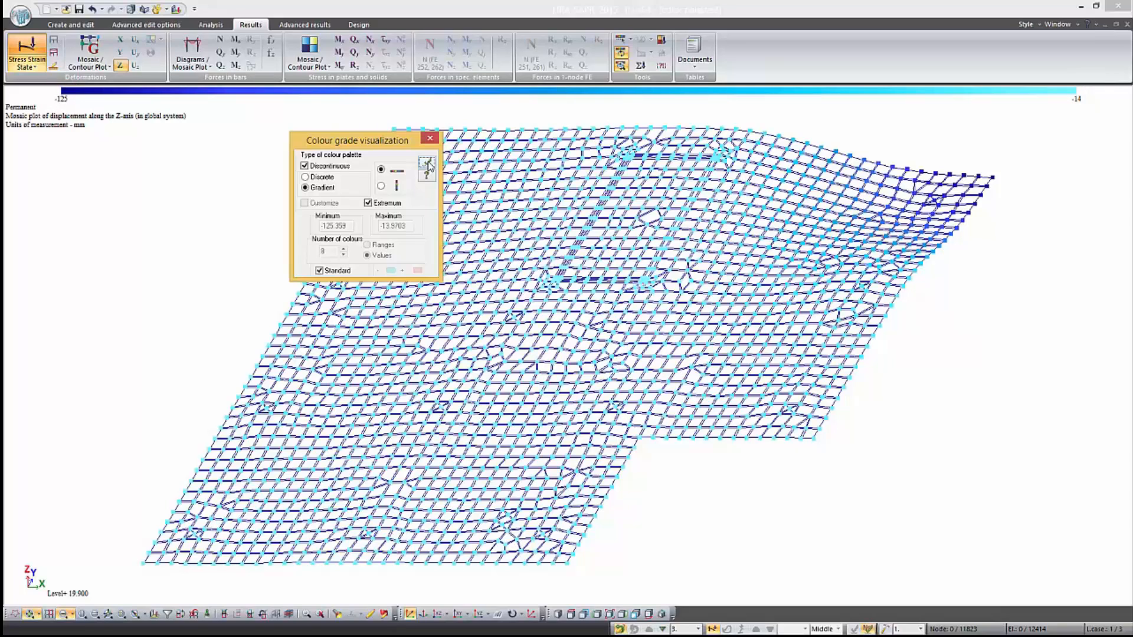
click(381, 186)
click(426, 163)
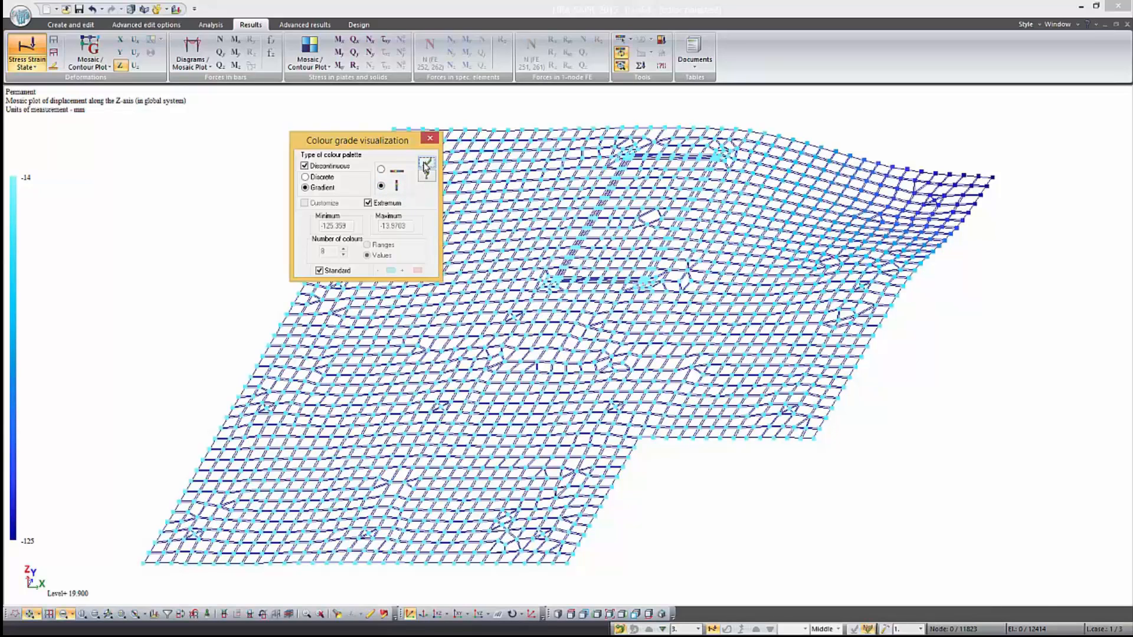
Return the colour palette to Discrete with a horizontal scale
click(324, 177)
click(381, 169)
click(427, 163)
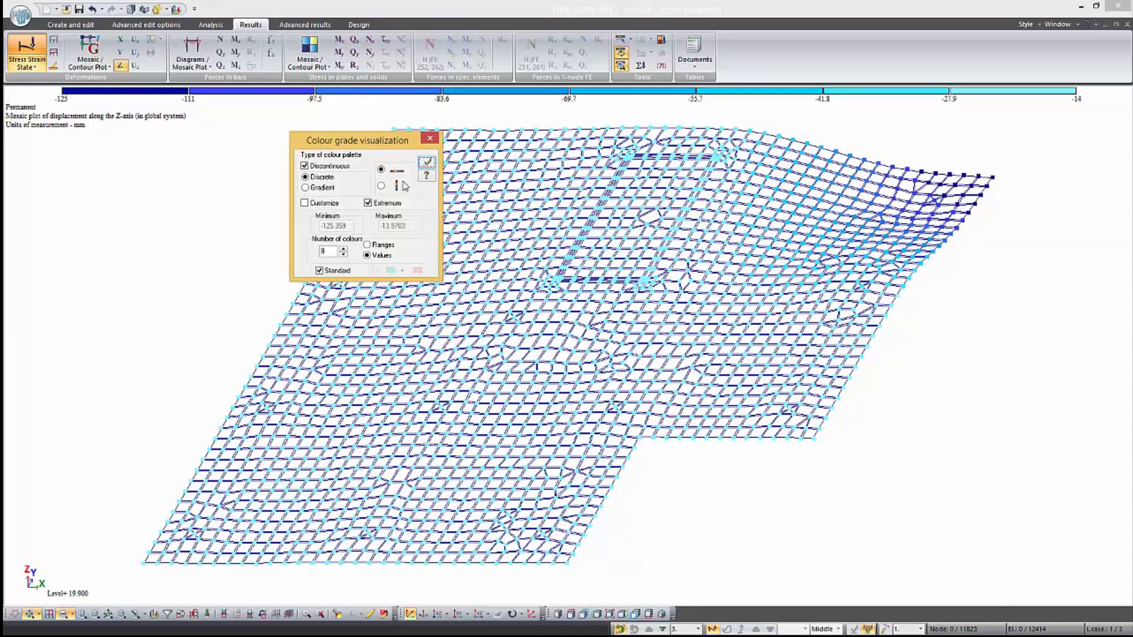
Disable the Extremum option and set the palette's maximum displacement to -50
click(368, 203)
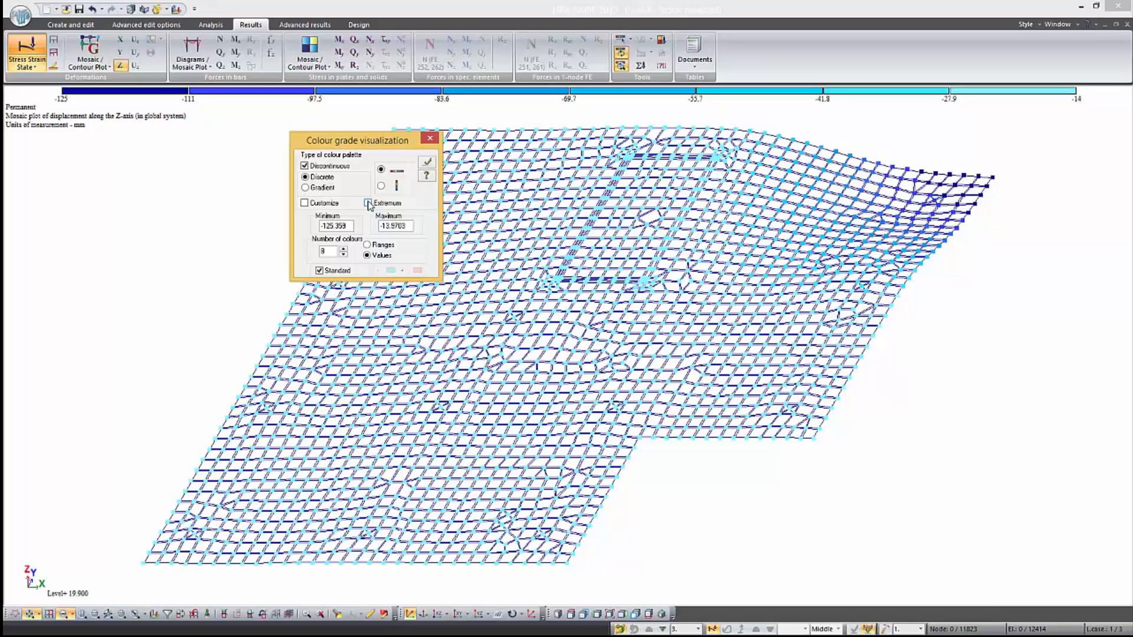
drag(411, 226, 384, 229)
text(-50)
click(426, 163)
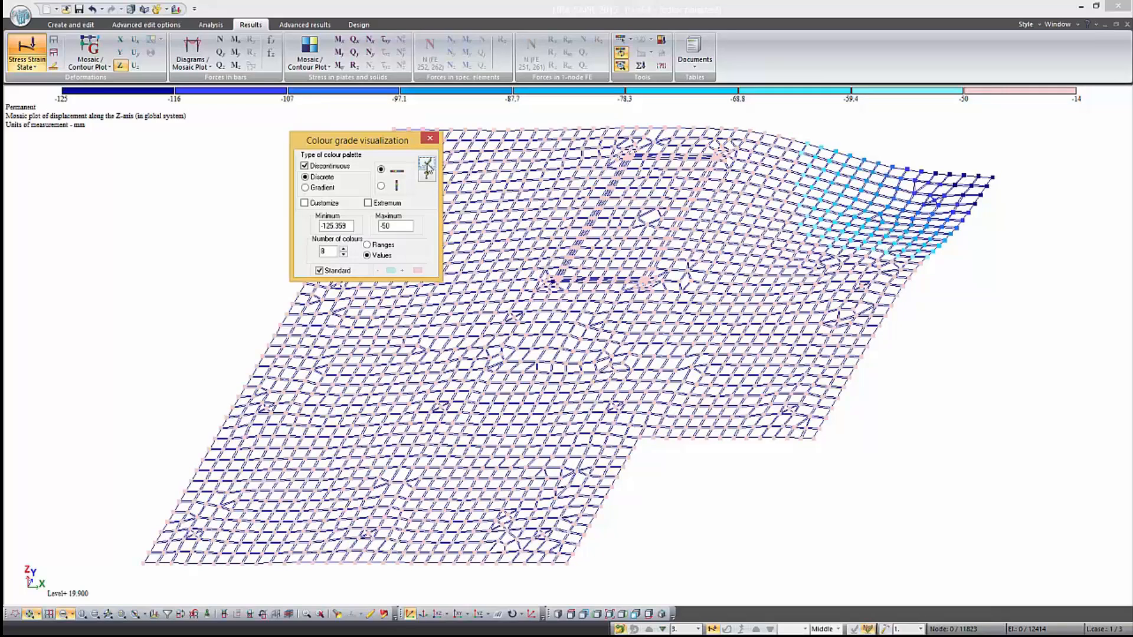
click(428, 164)
Restore the whole model and display the mosaic plot of axial force N in the bars
click(276, 614)
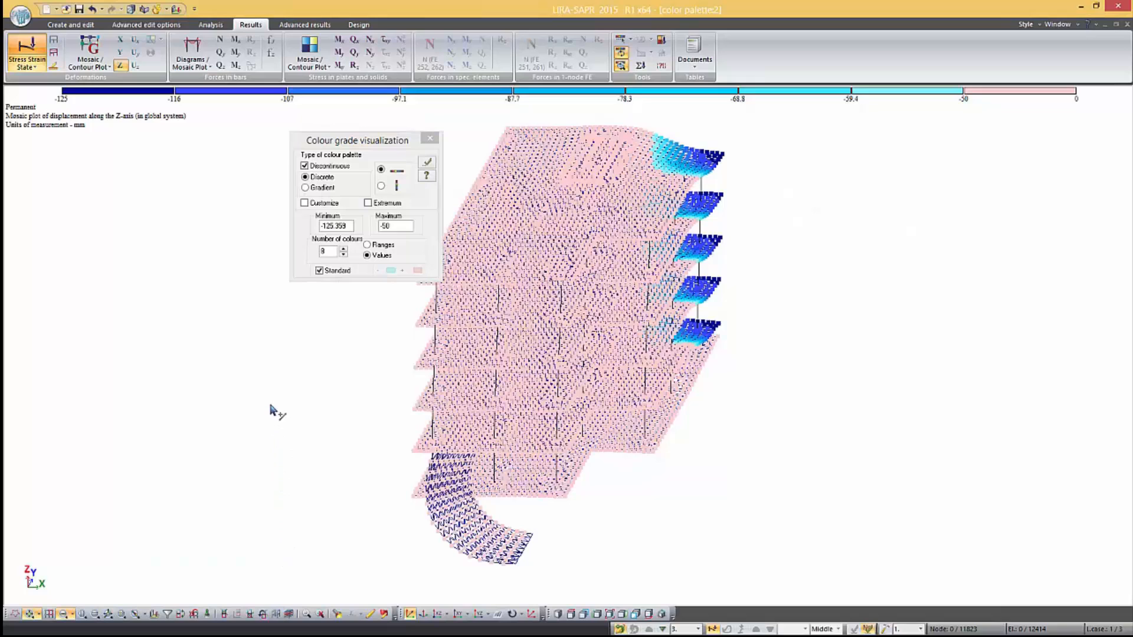
click(221, 40)
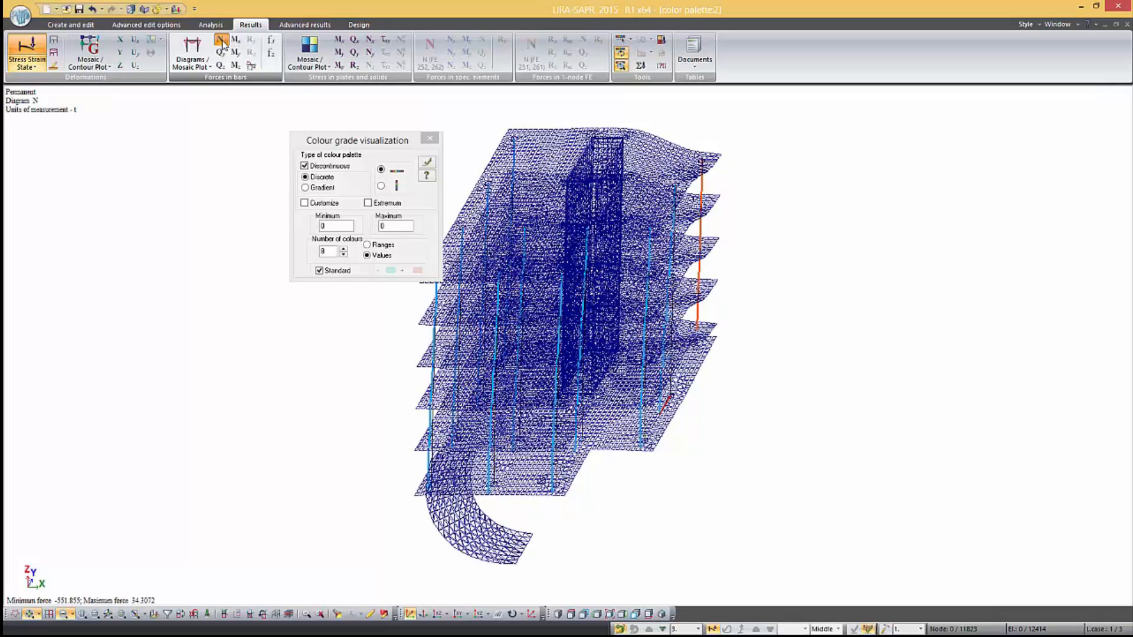
click(207, 66)
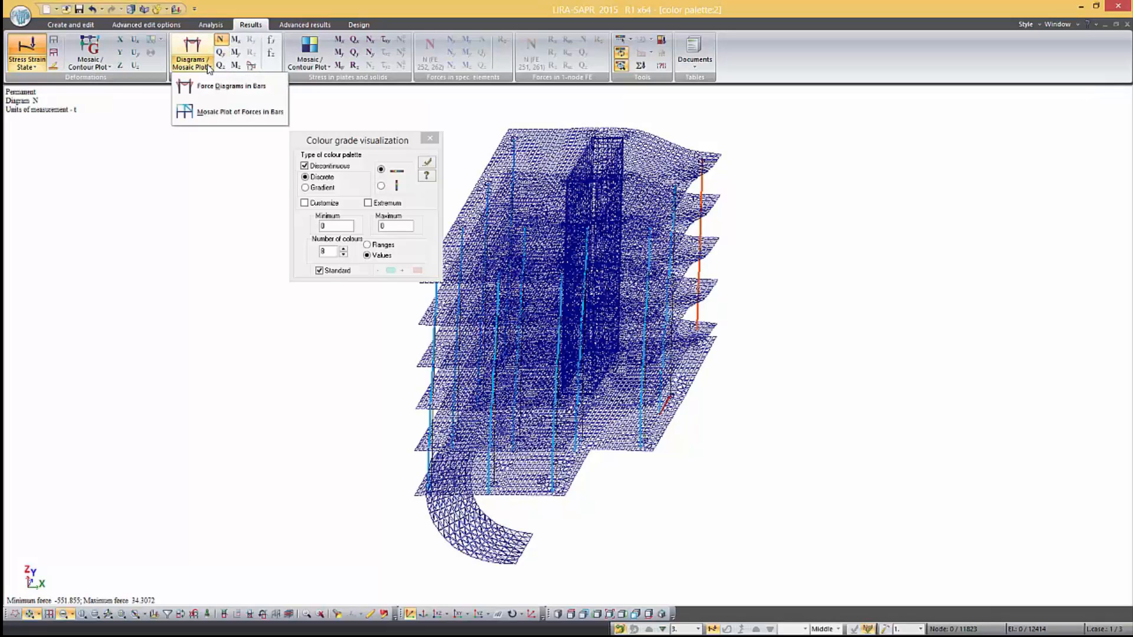
click(208, 112)
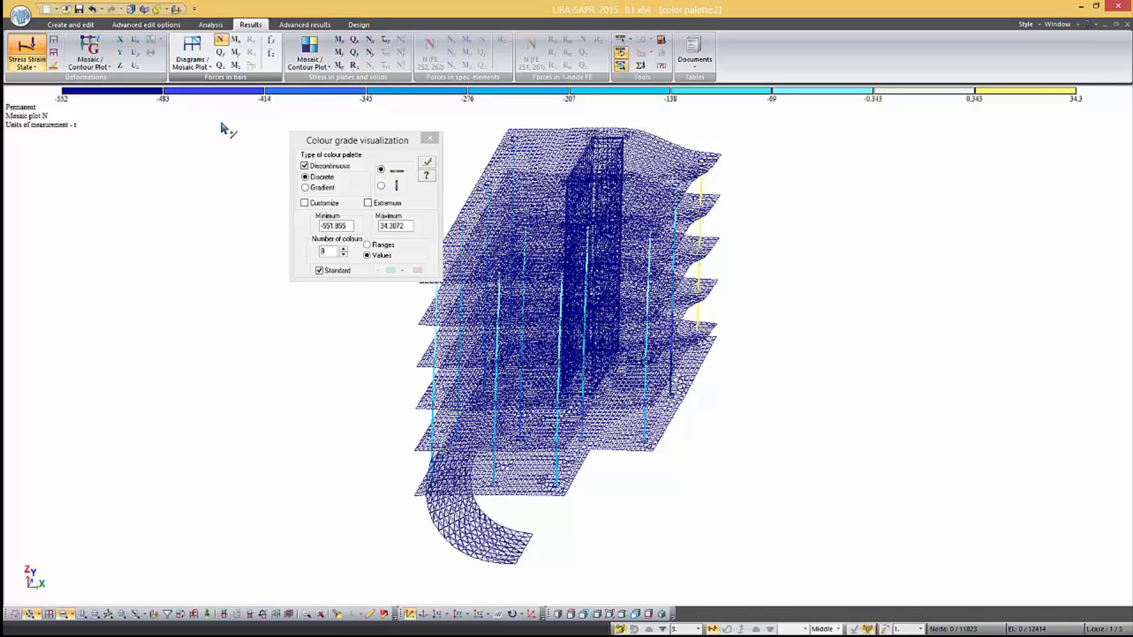
Customize the axial force palette so that only the 0.343 to 34.341 colour range remains displayed
click(301, 201)
click(304, 203)
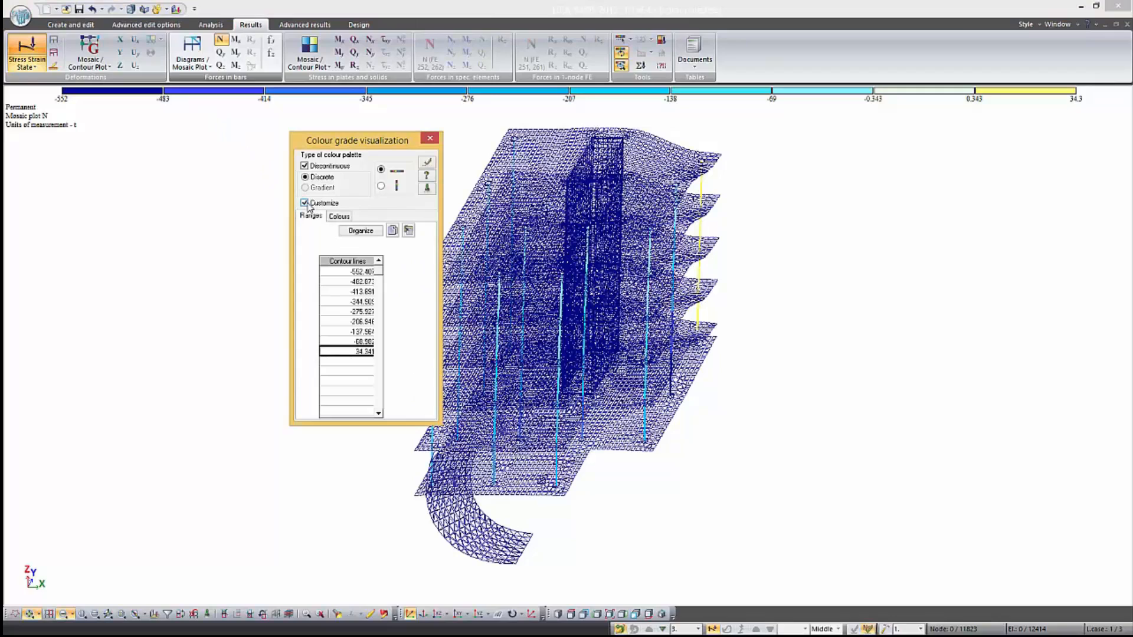
click(339, 216)
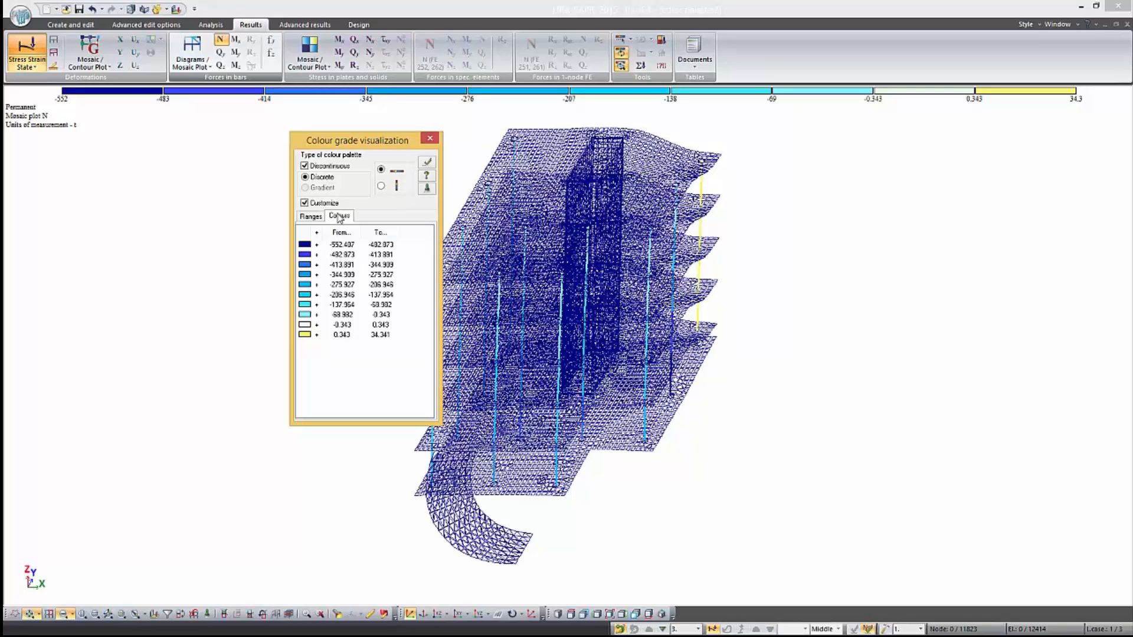
click(306, 244)
click(425, 164)
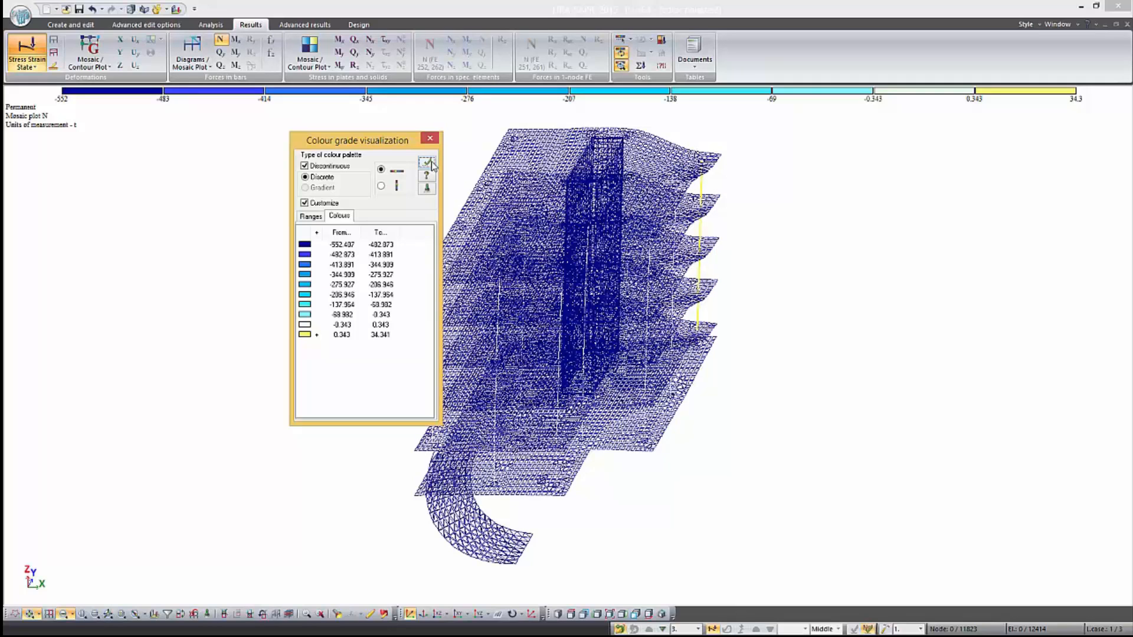
click(427, 163)
Display the Mx stress mosaic in plates and customize its contour lines to 50, 55, 60, 70, 75, 80, 85, 90, 95 and 100
click(339, 40)
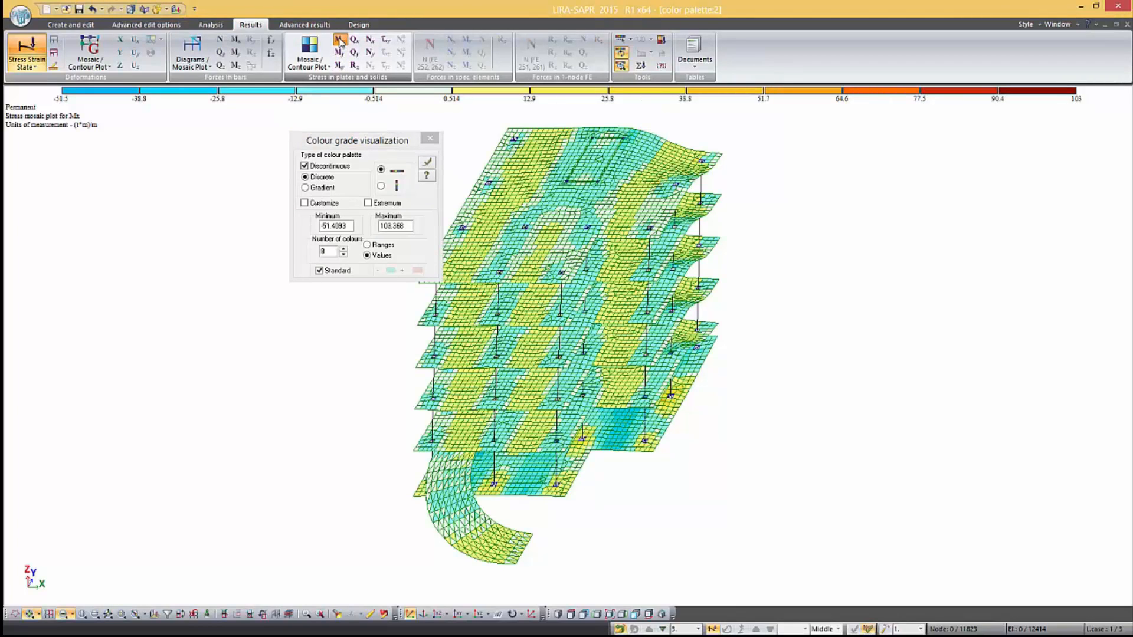
click(303, 202)
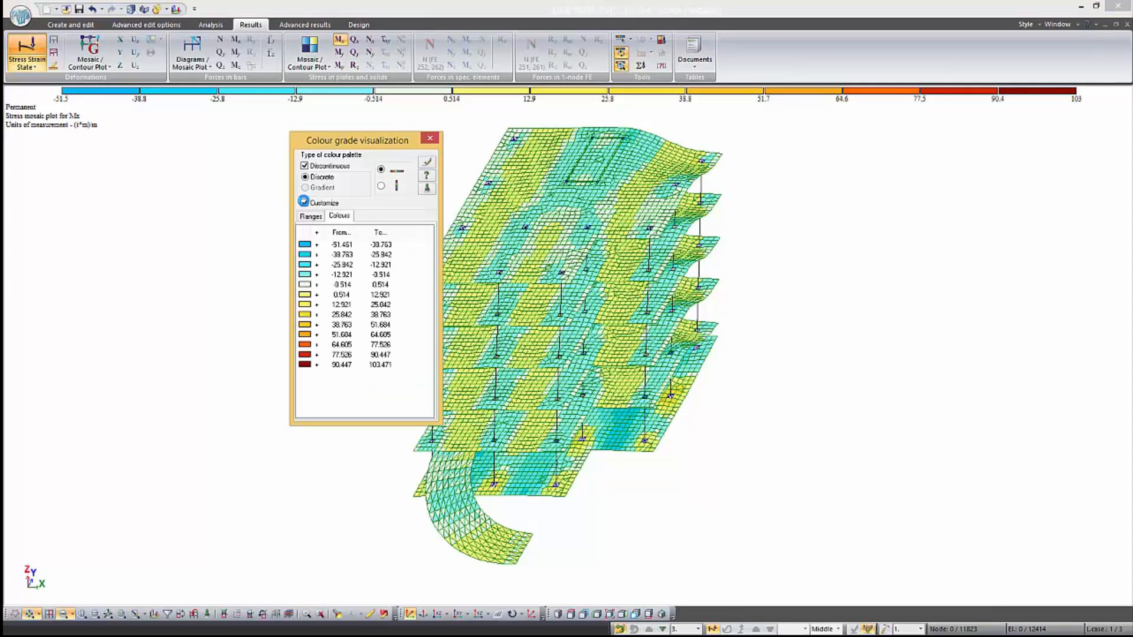
click(311, 216)
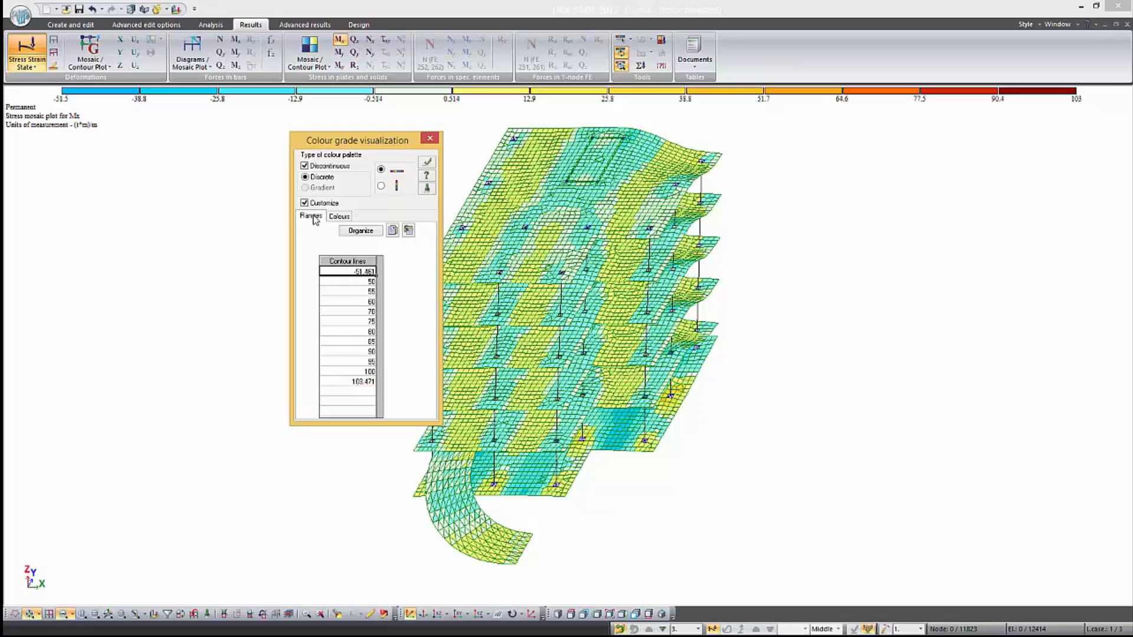
click(427, 162)
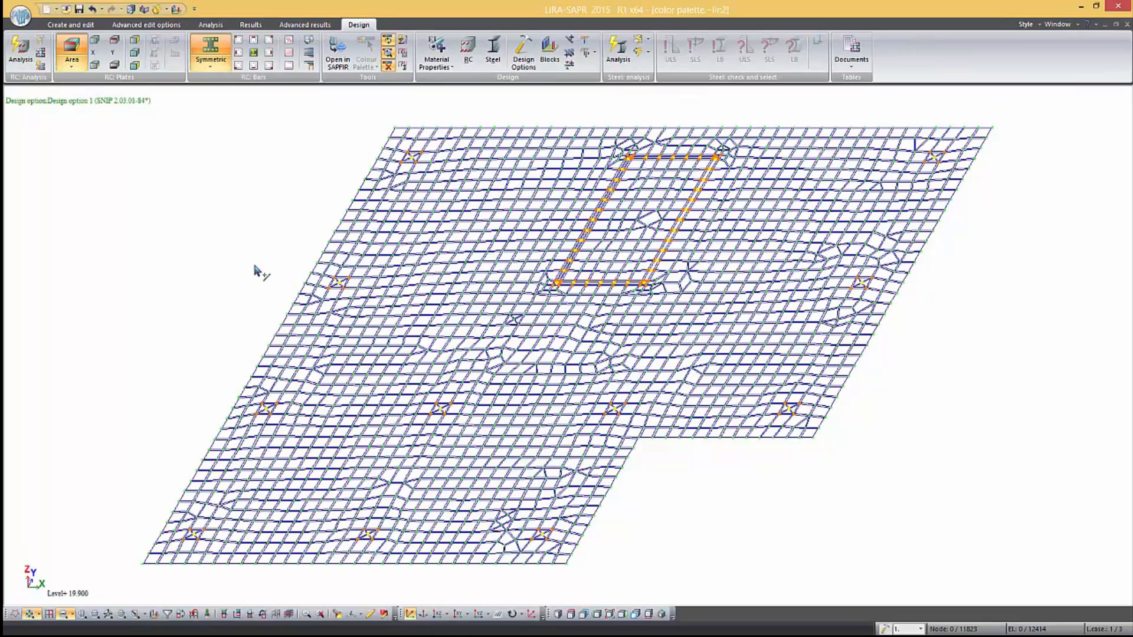
Display the upper X-direction reinforcement area in plates and fix the bar spacing at 200 mm in the initial palette settings
click(96, 42)
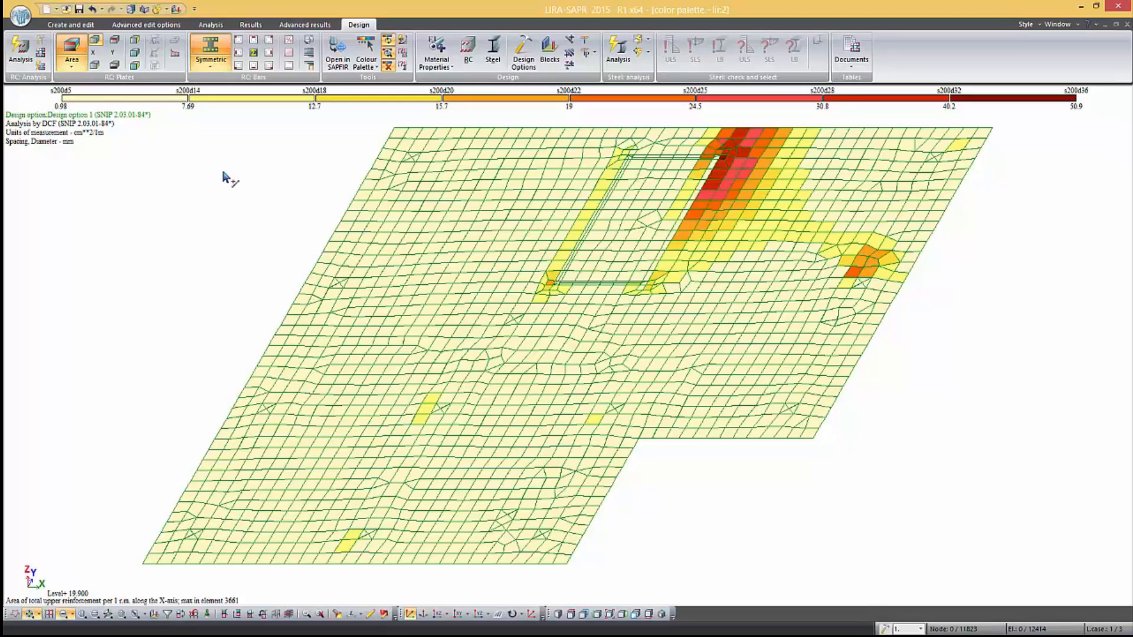
click(363, 70)
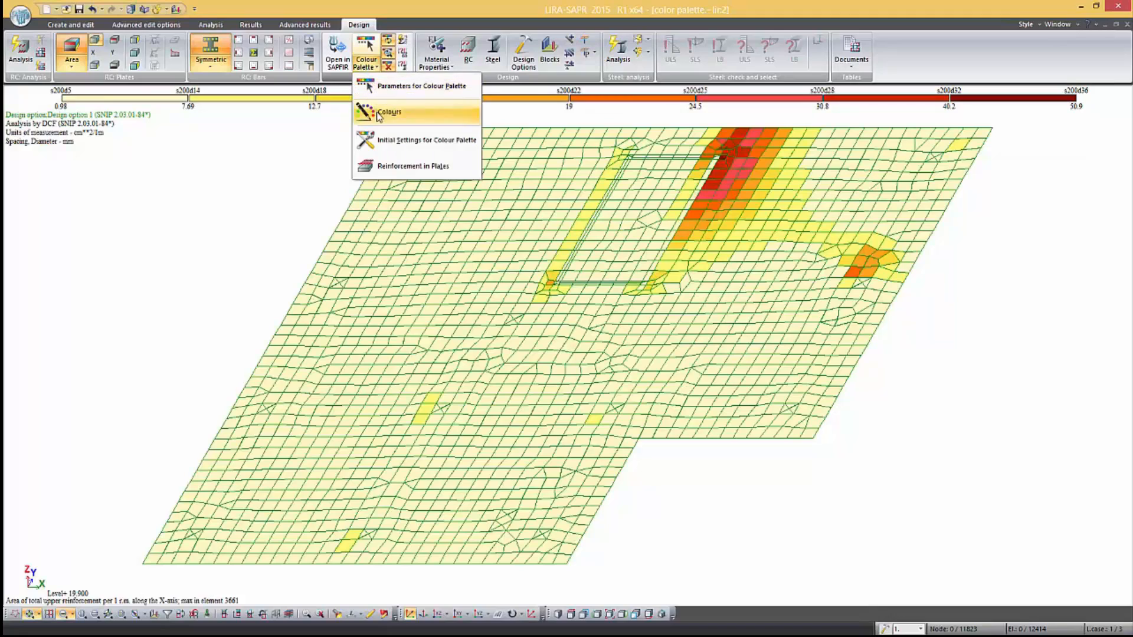
click(387, 142)
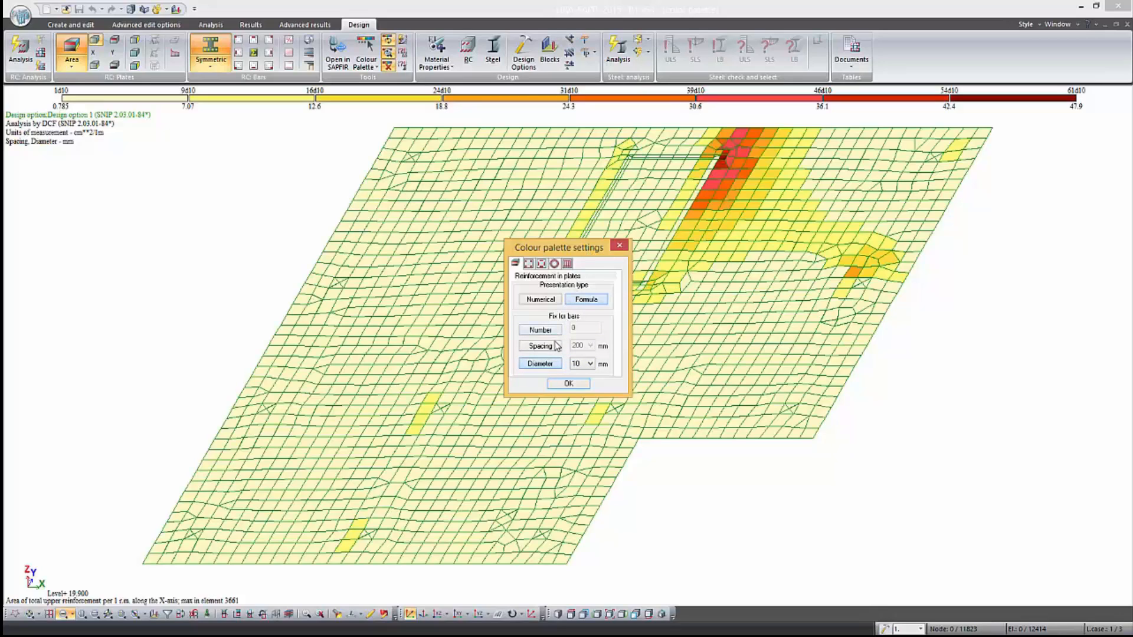
click(554, 347)
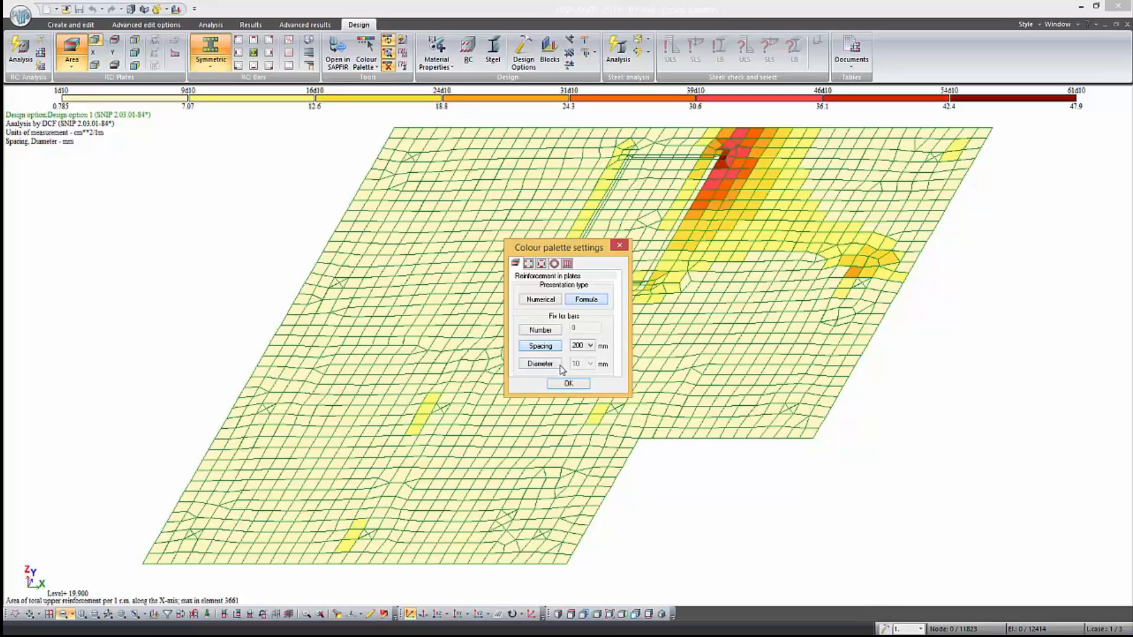
click(568, 384)
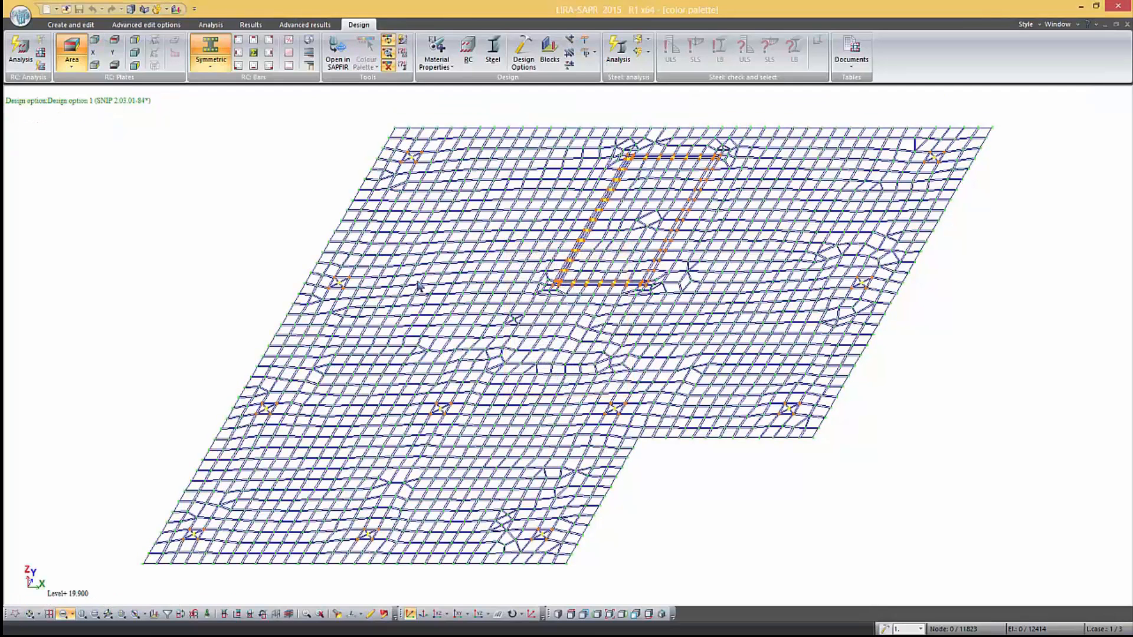
Redisplay the upper X-direction plate reinforcement mosaic and clear the existing ranges from its customized colour palette
click(95, 40)
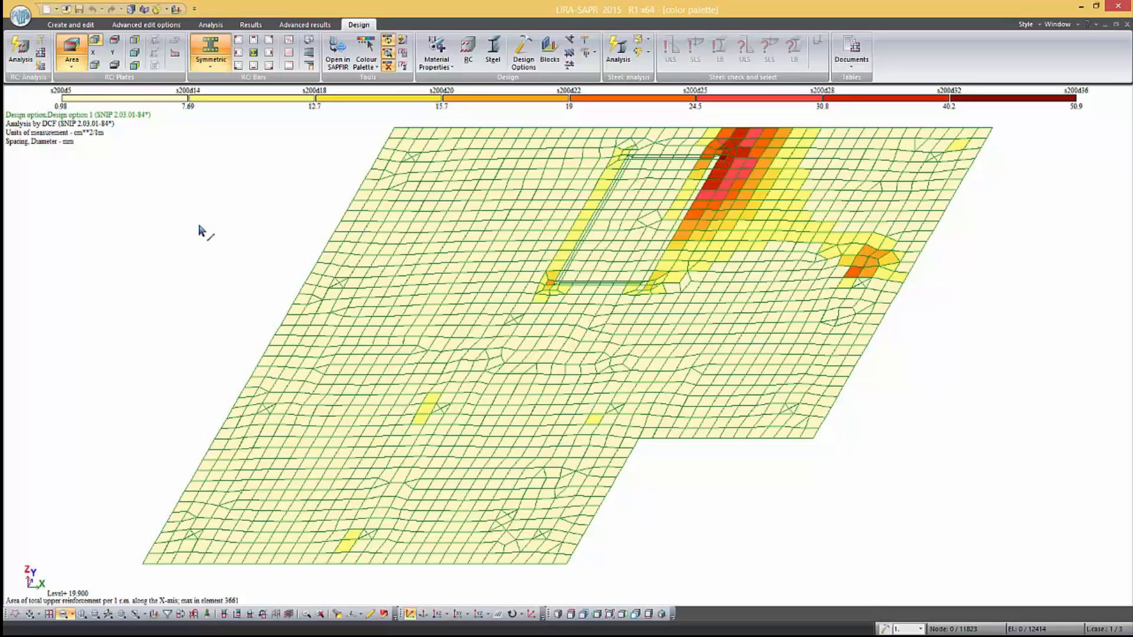
click(362, 66)
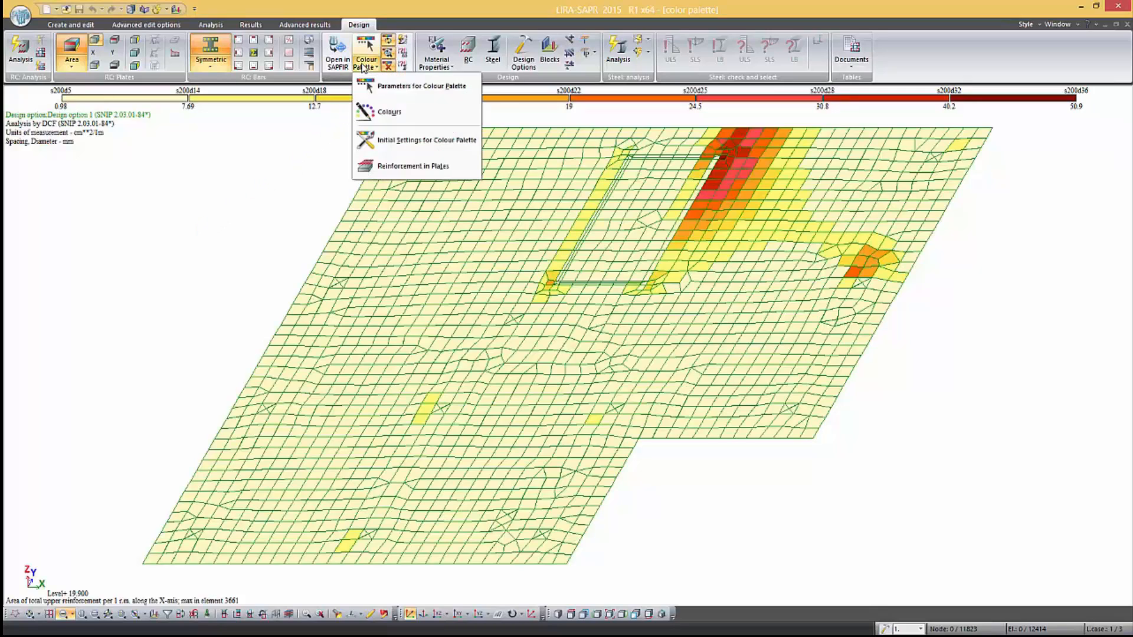
click(392, 88)
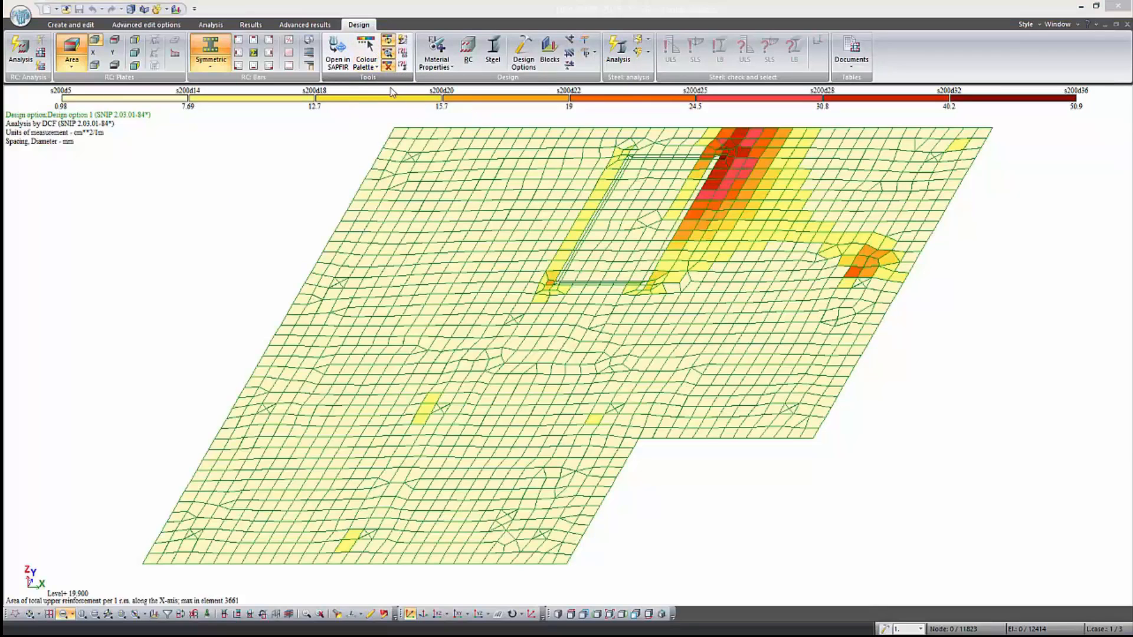
drag(226, 357, 209, 290)
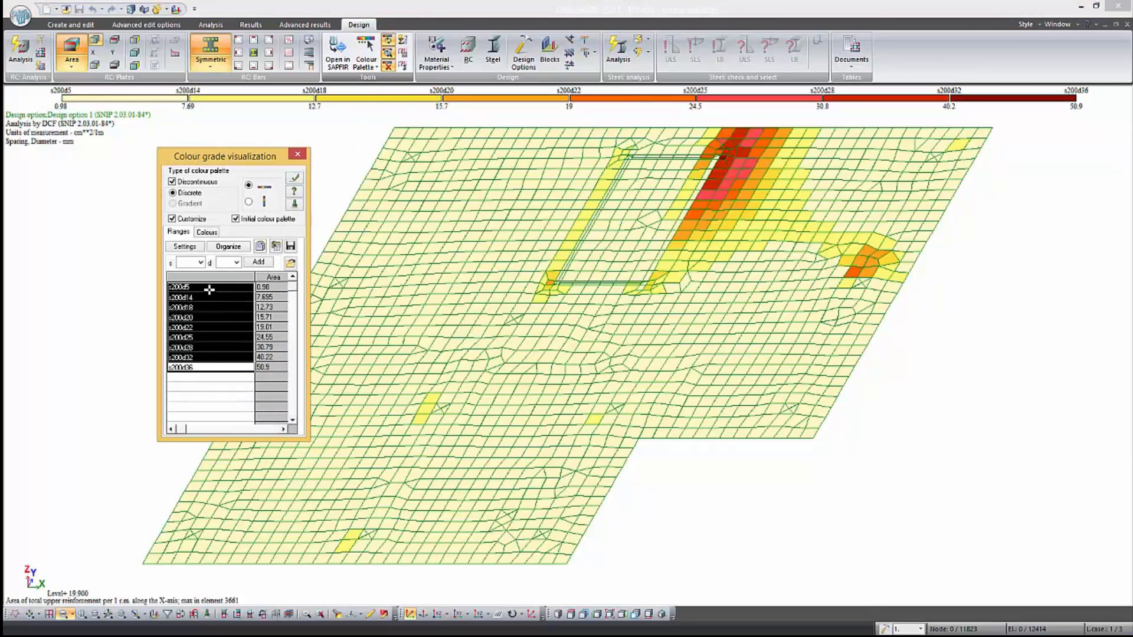
Add the reinforcement ranges s200d12 and s200d14 to the customized palette and apply them to the plot
click(200, 261)
click(199, 311)
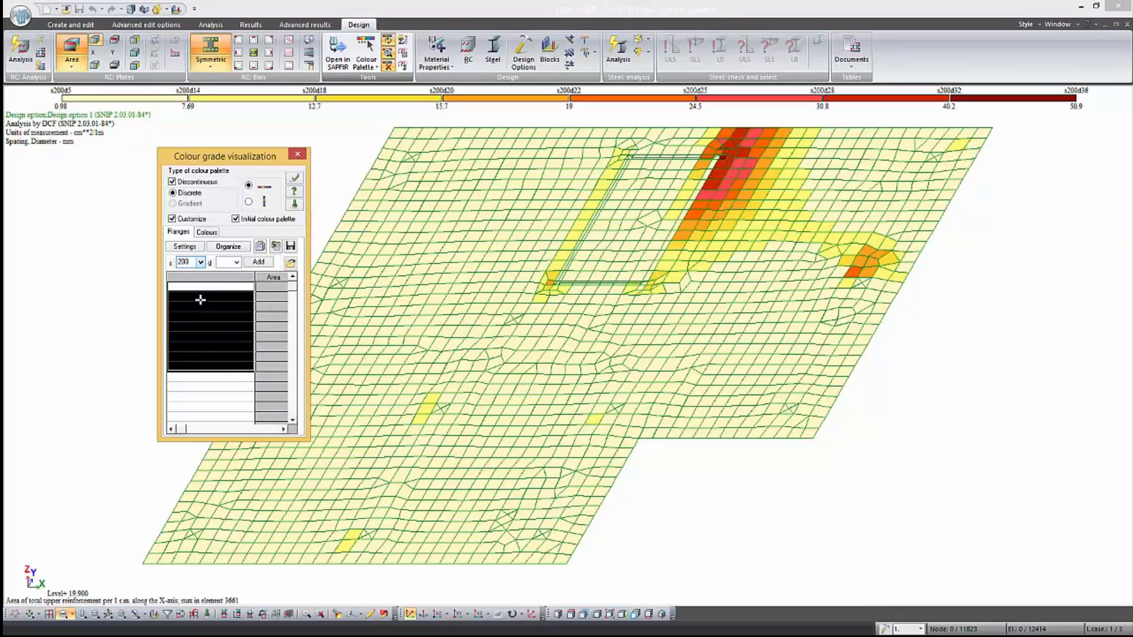
click(236, 262)
click(227, 319)
click(258, 262)
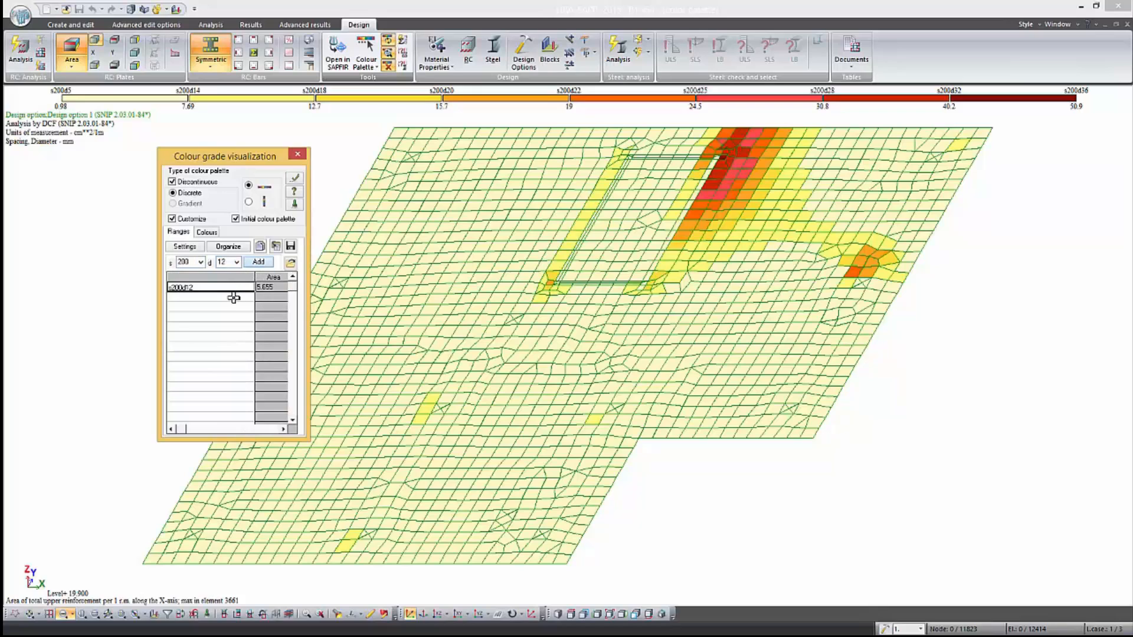
click(237, 262)
click(233, 326)
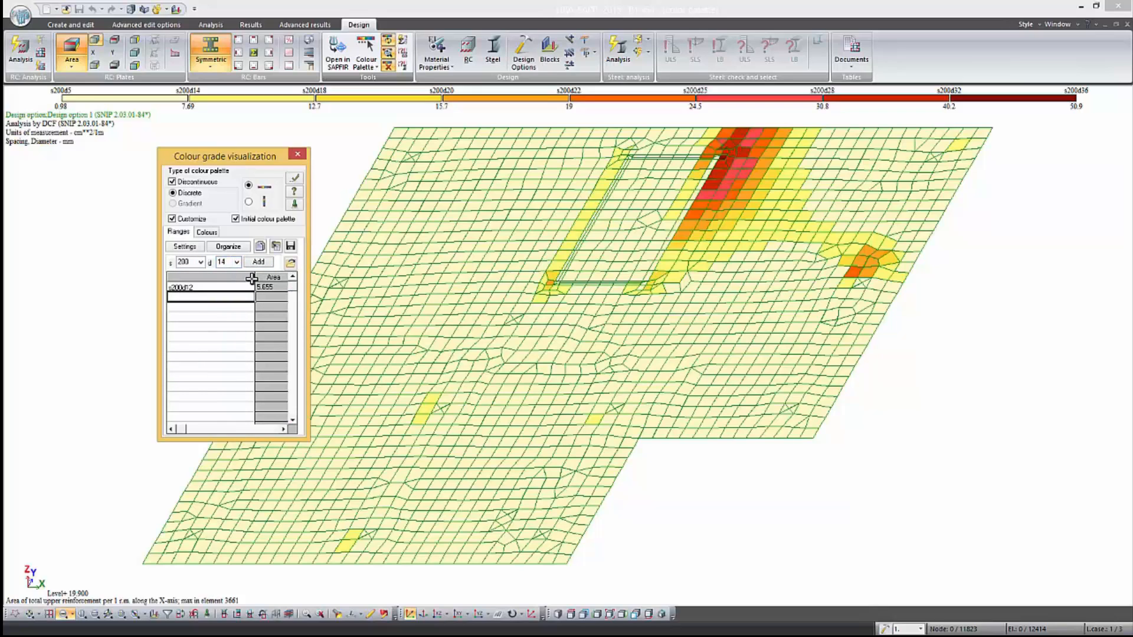
click(260, 262)
click(294, 178)
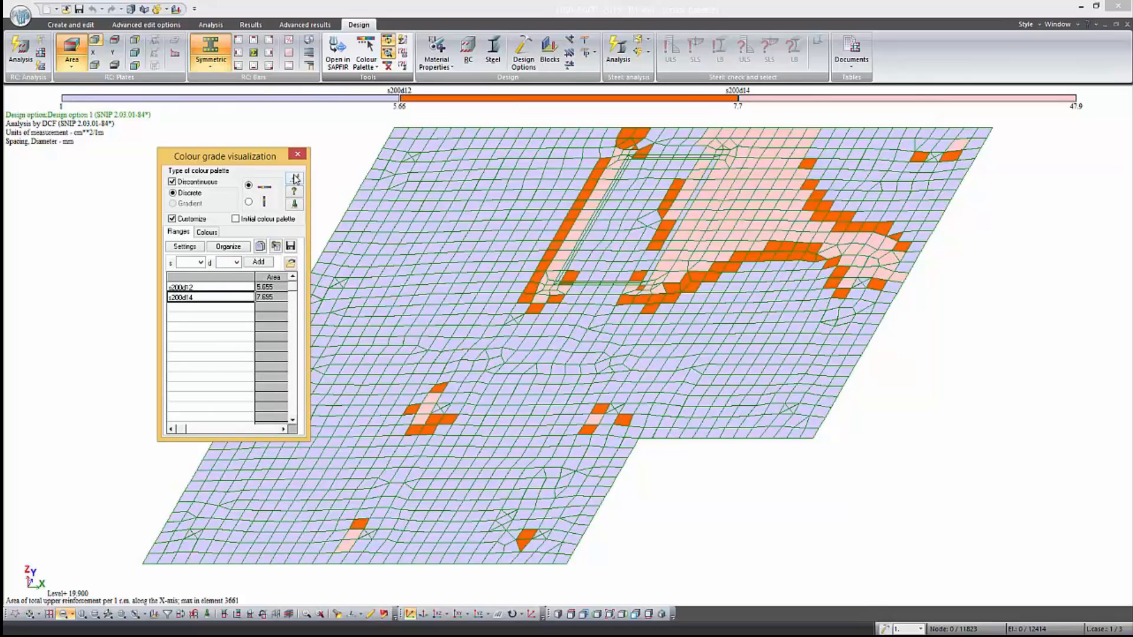
Add a combined third range s200d12+s200d14 to the reinforcement palette and apply it
click(220, 306)
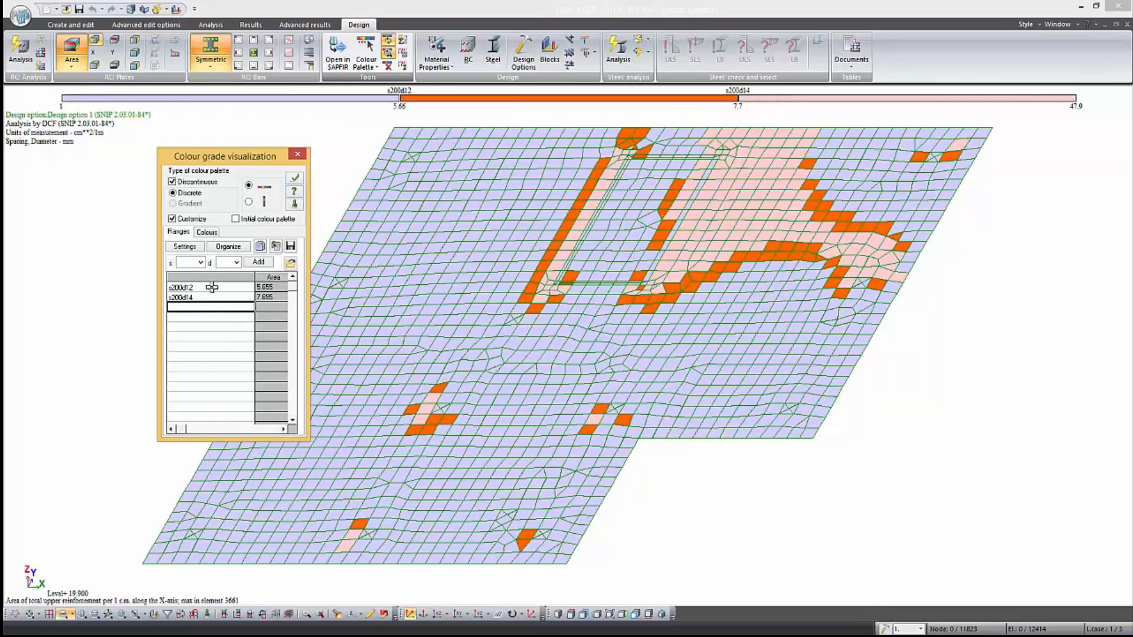
click(201, 262)
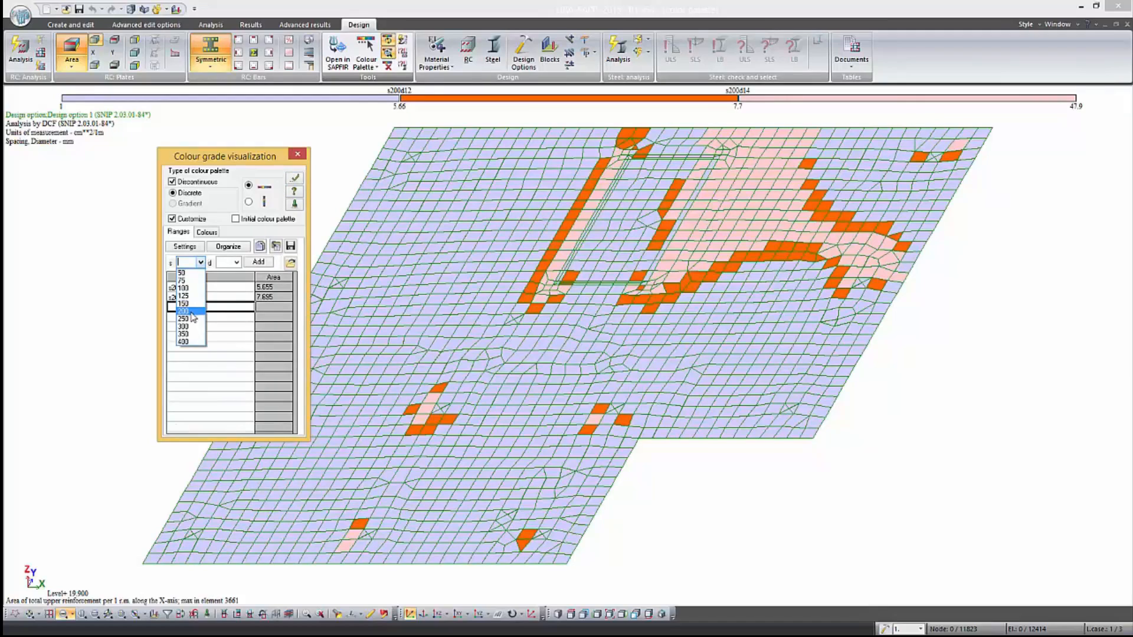
click(193, 302)
click(236, 262)
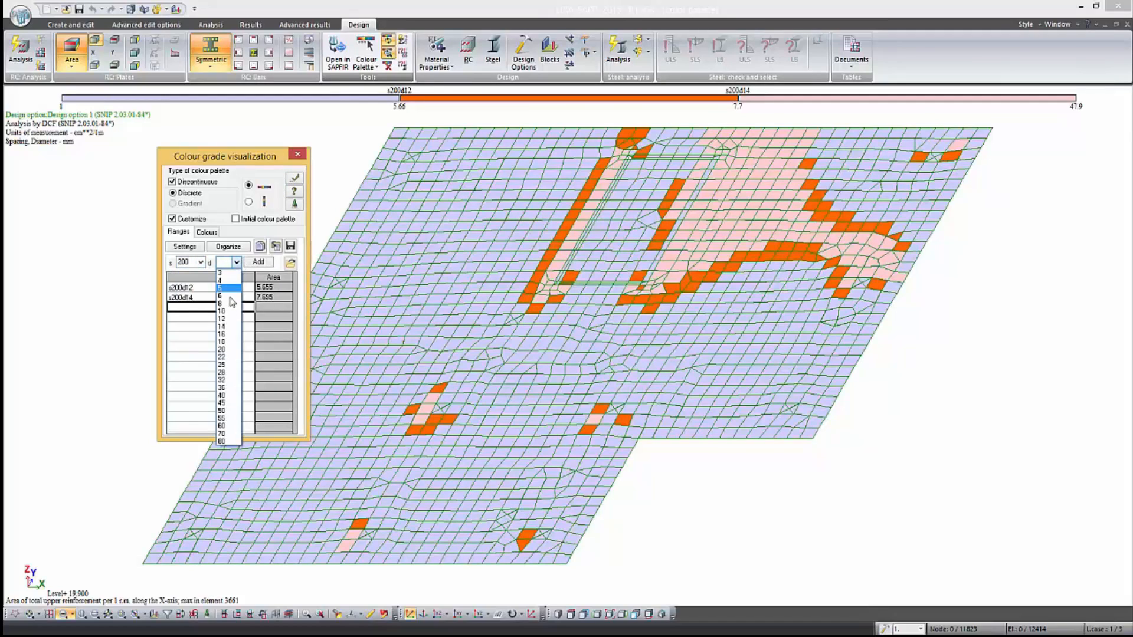
click(227, 318)
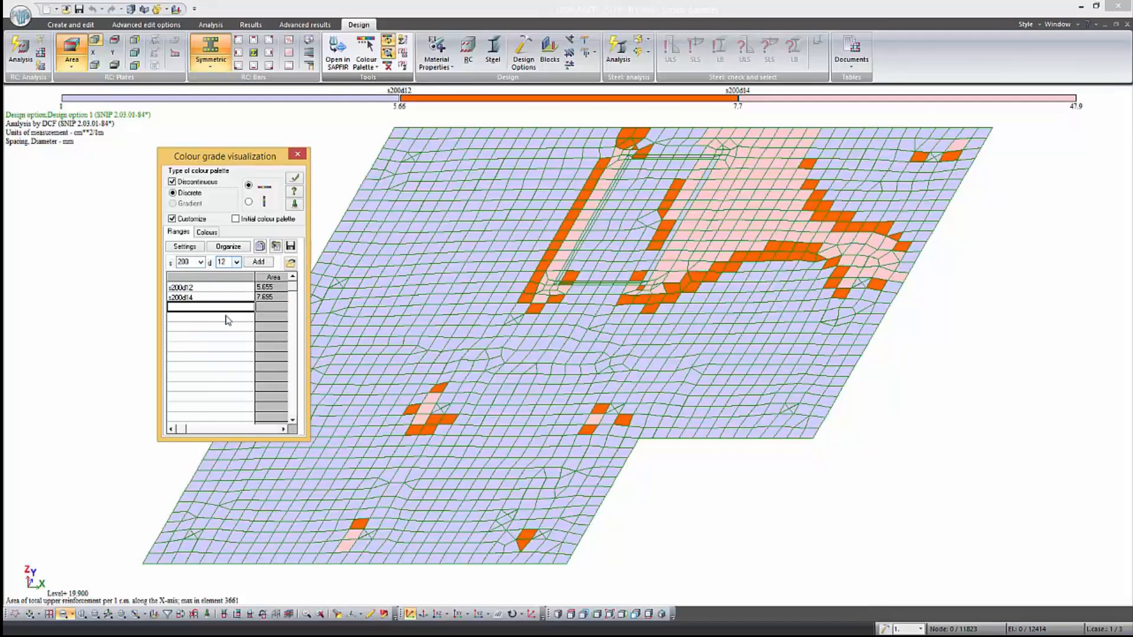
click(257, 263)
click(236, 262)
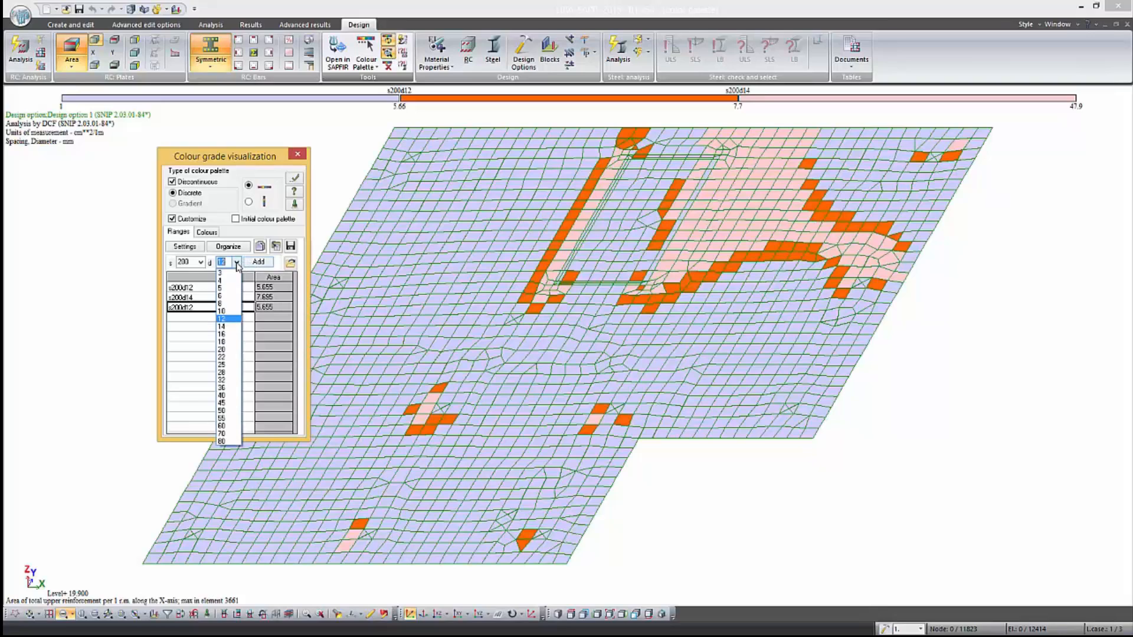
click(224, 327)
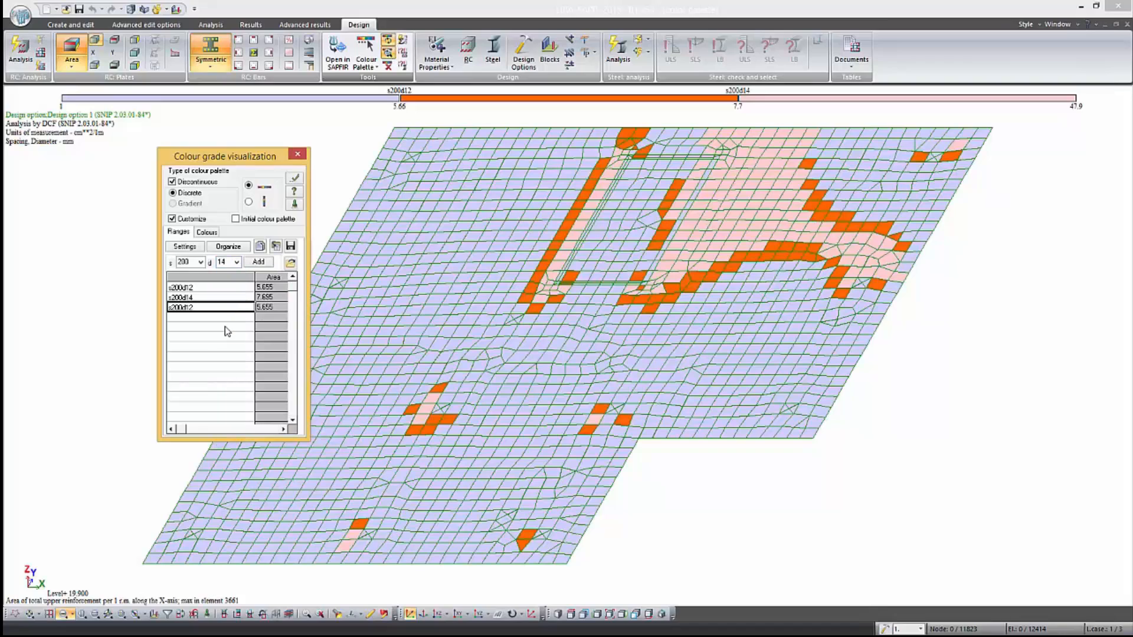
click(258, 262)
click(295, 178)
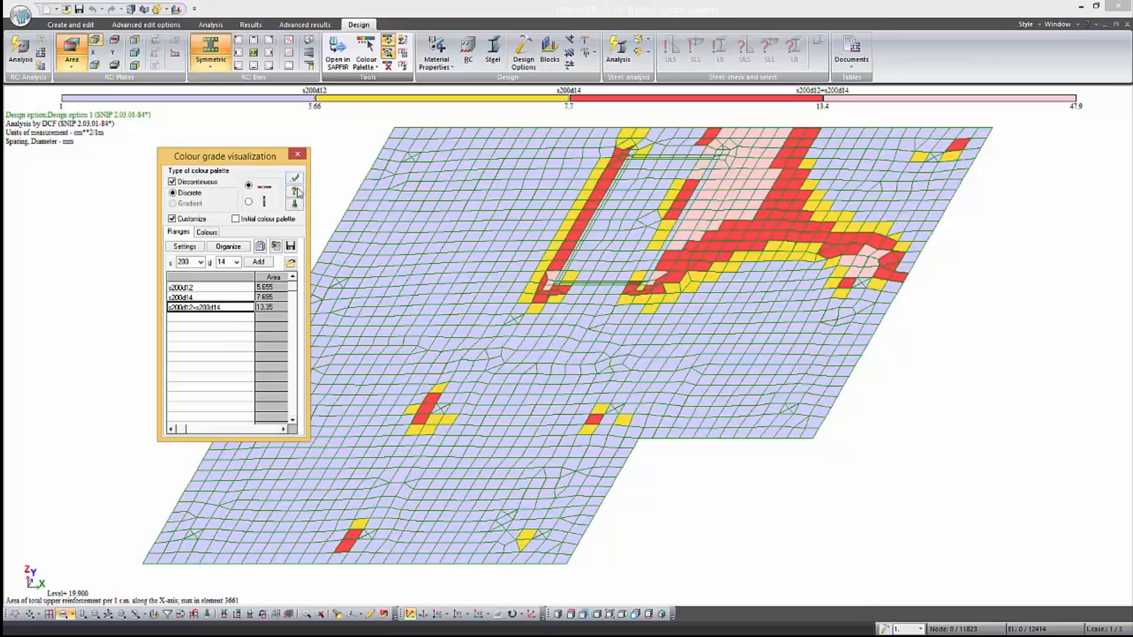
Save the customized reinforcement palette as the .shk file "color palette" and finish the palette customization
click(290, 245)
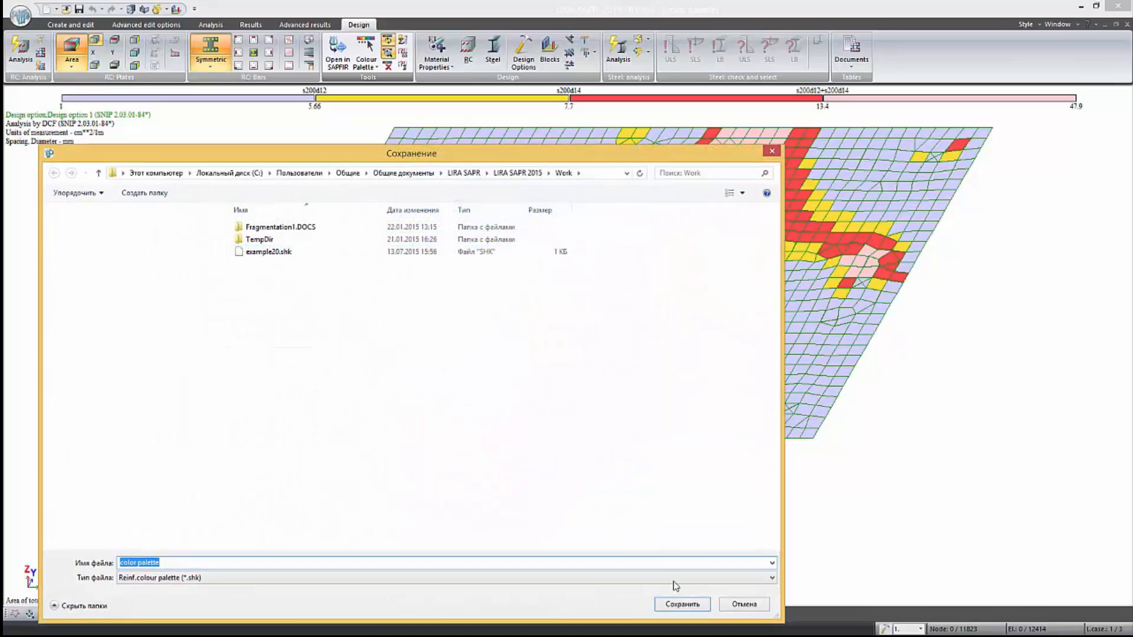
click(682, 605)
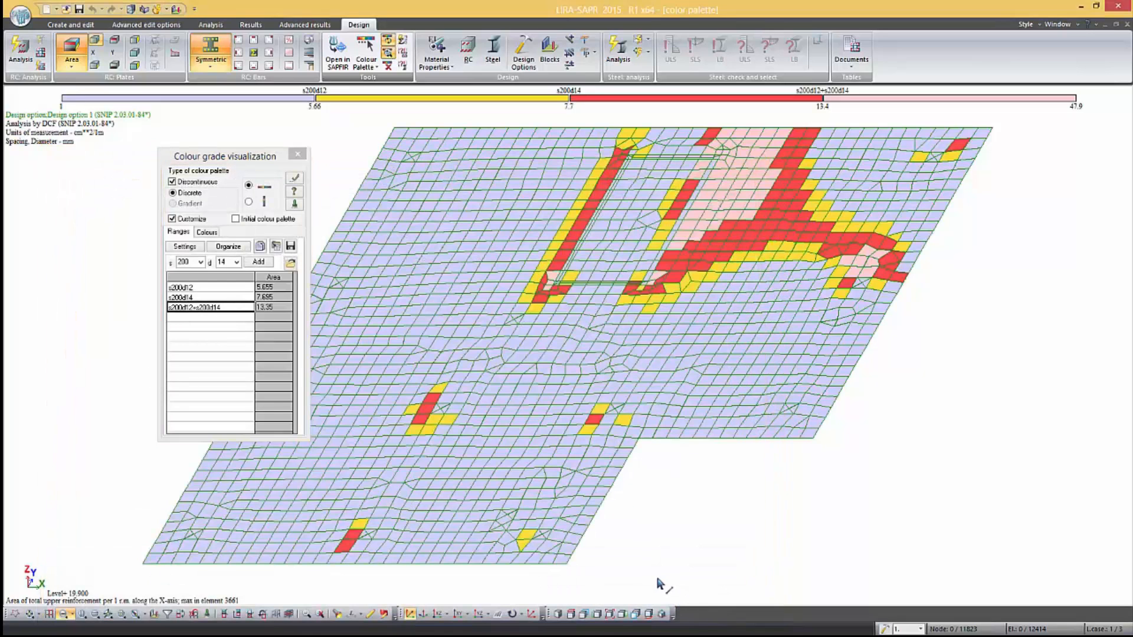
click(295, 179)
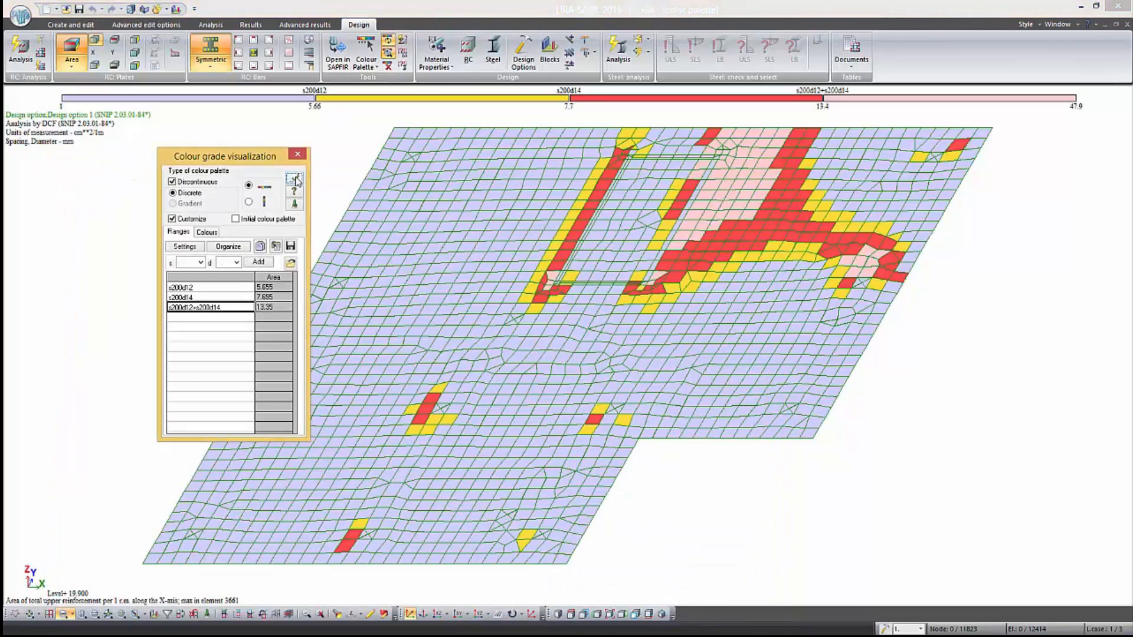
click(297, 154)
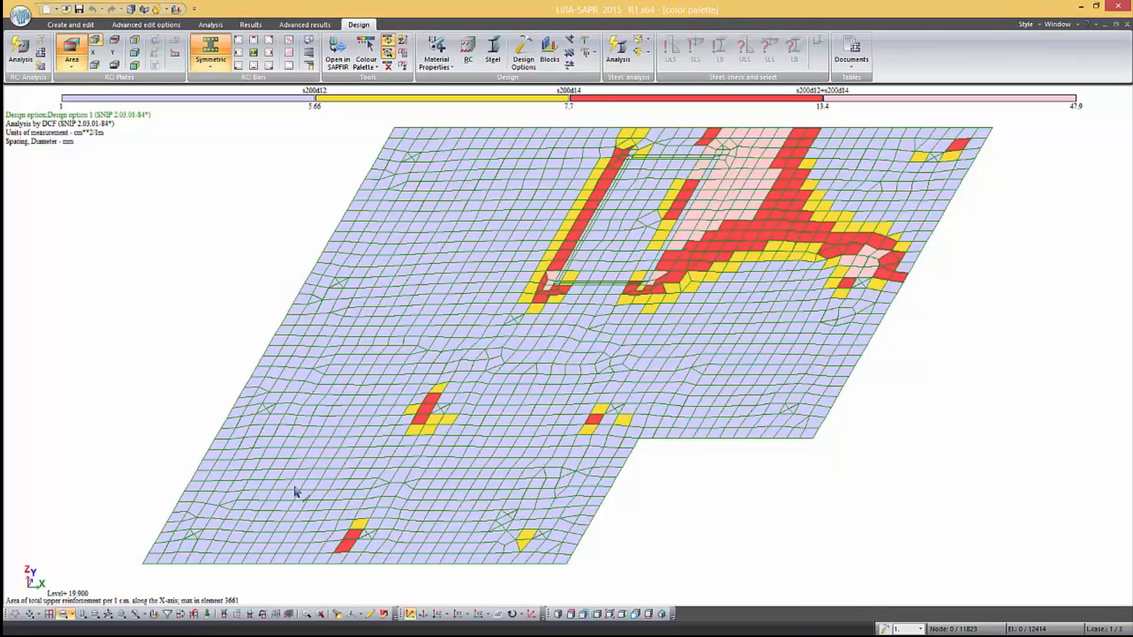
Restore the whole model and fix the bar number at 1 for corner reinforcement in the initial palette settings
click(275, 614)
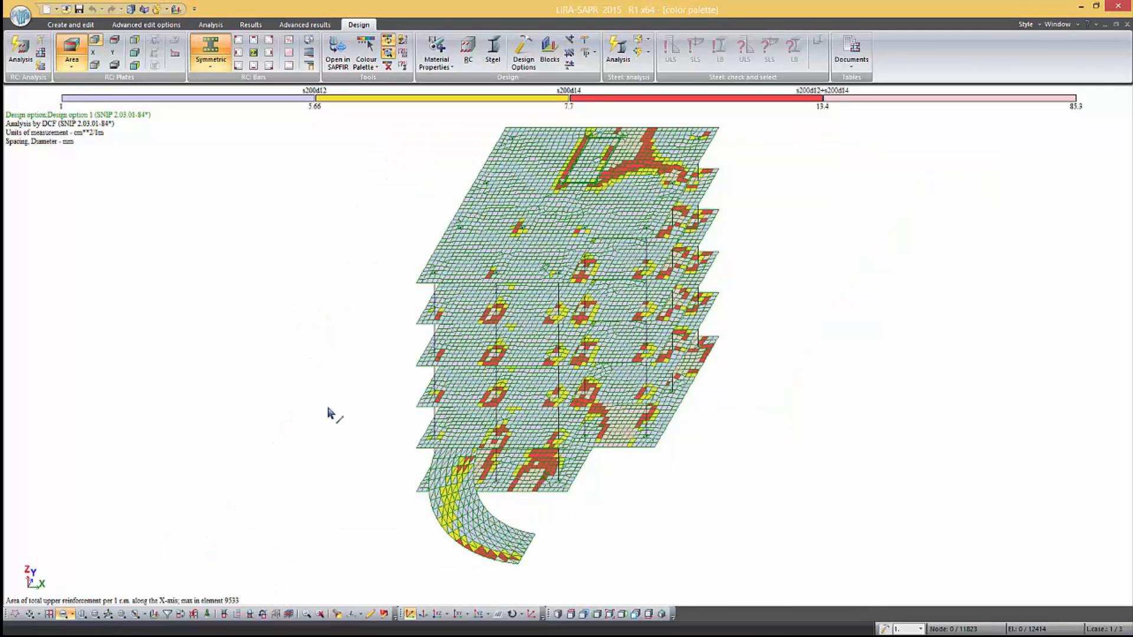
click(366, 63)
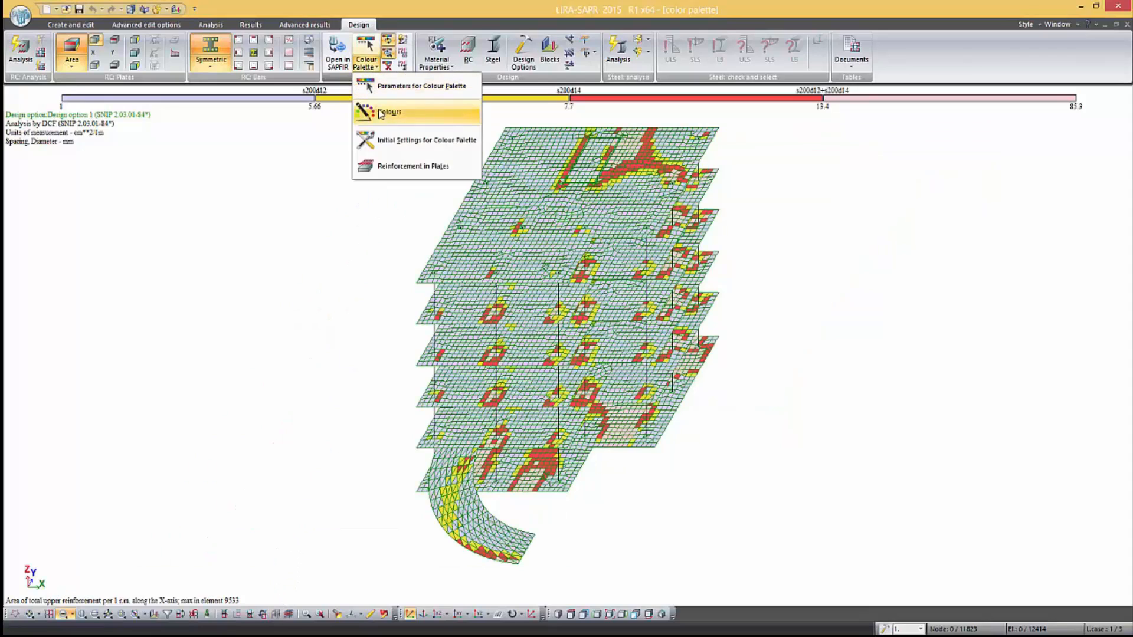
click(390, 140)
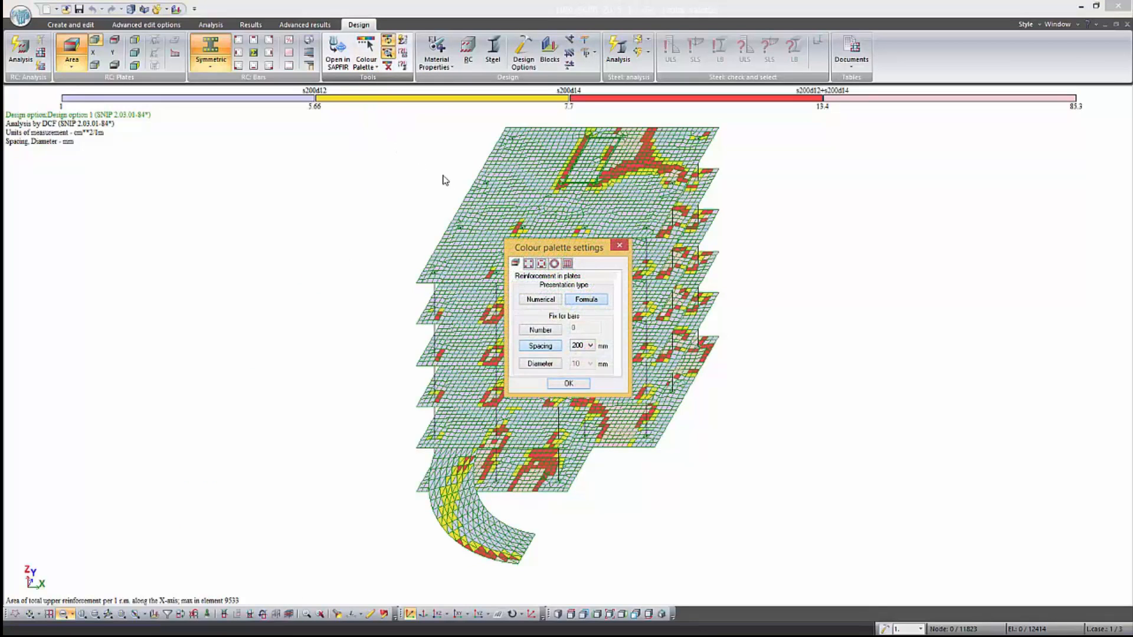
click(529, 263)
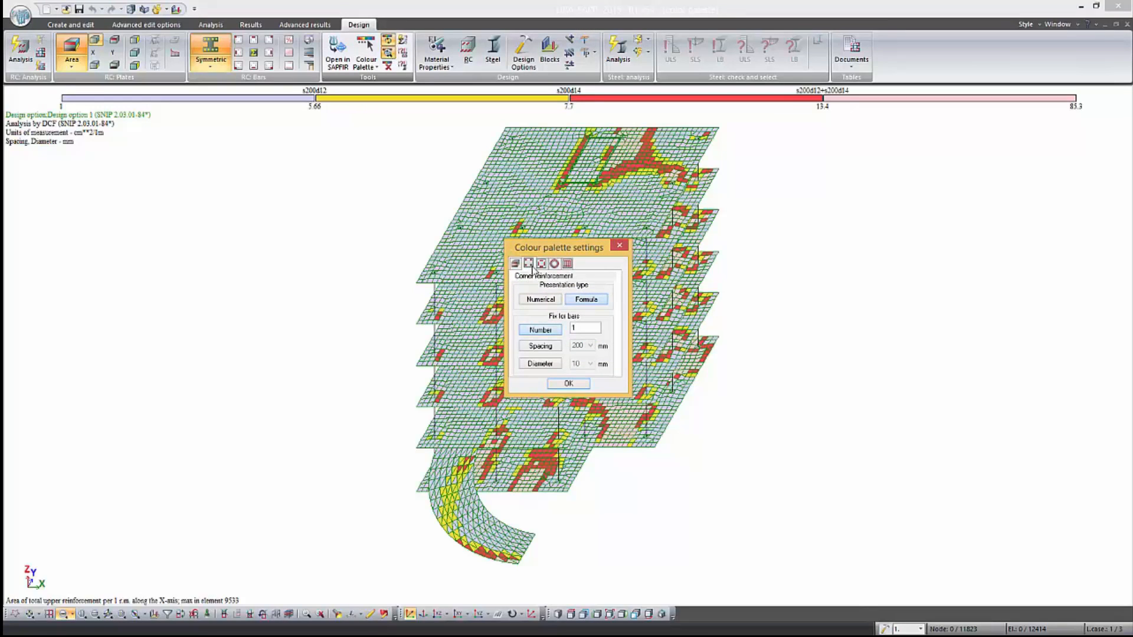
drag(579, 327, 572, 328)
click(577, 328)
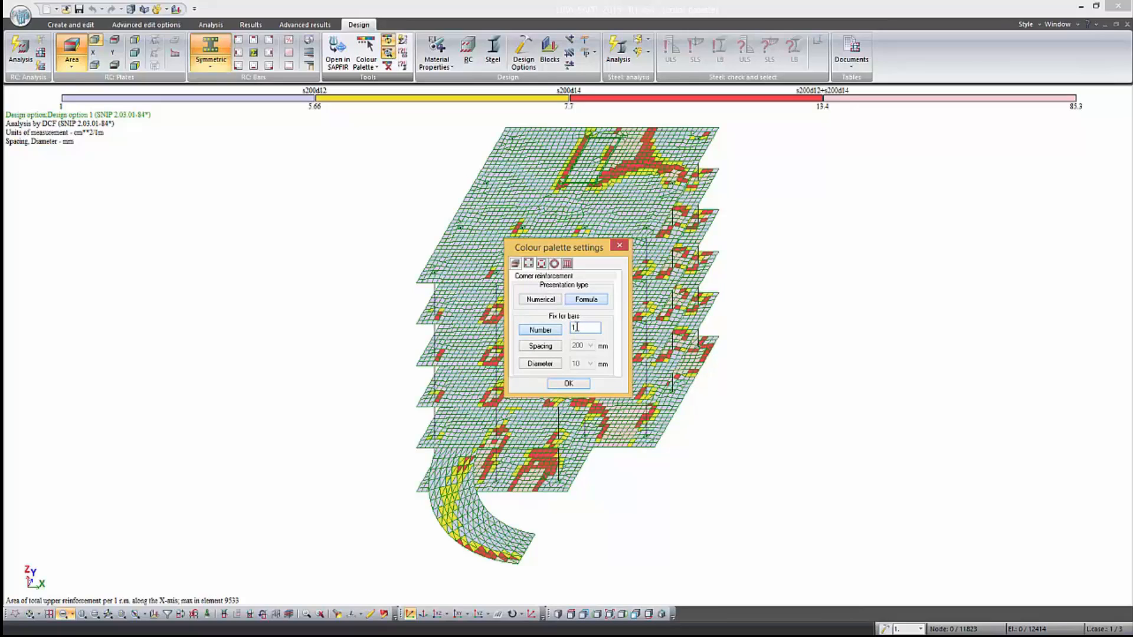
Fix the bar diameter at 20 mm for distributed reinforcement and accept the palette settings
click(542, 264)
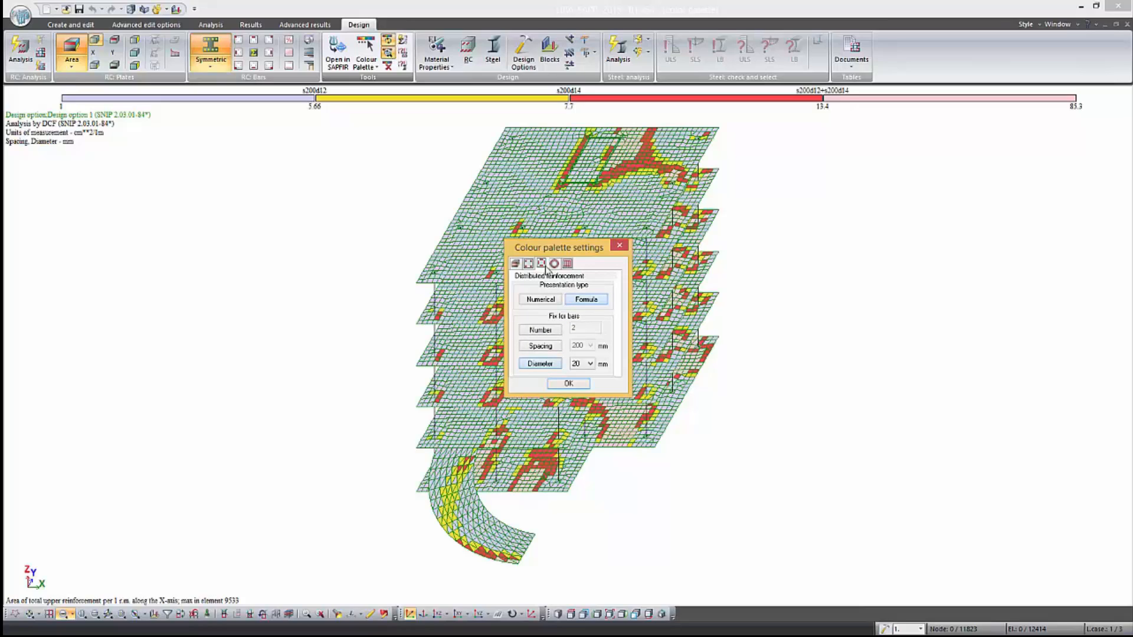
click(591, 366)
click(590, 366)
click(568, 384)
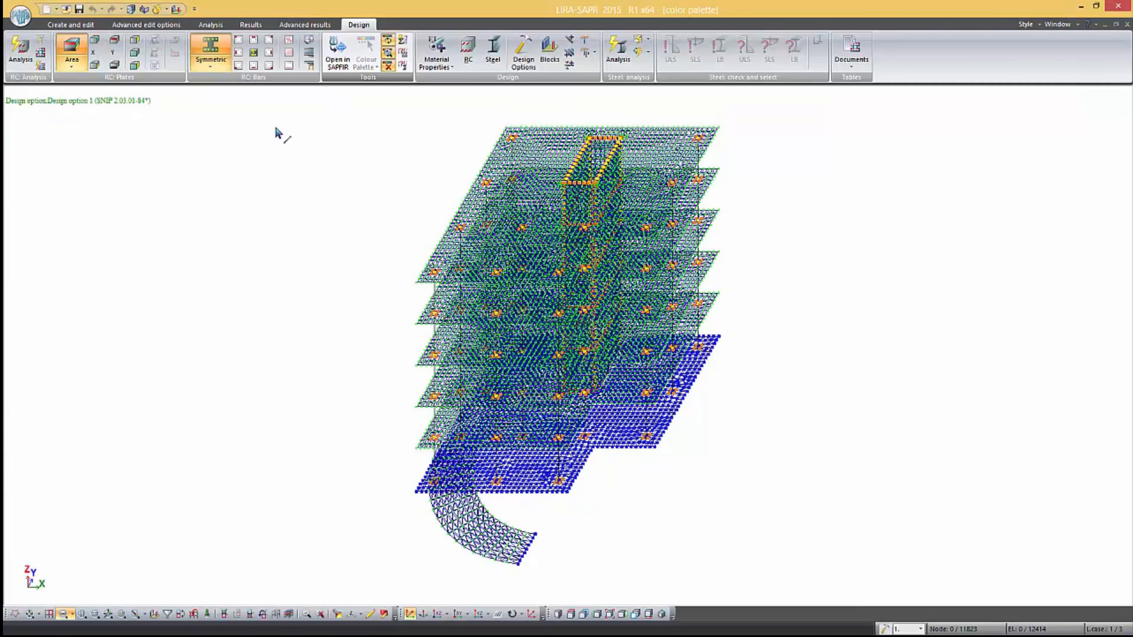
Display the symmetric bar reinforcement mosaics AU1, AS1 and AU2 in turn
click(239, 66)
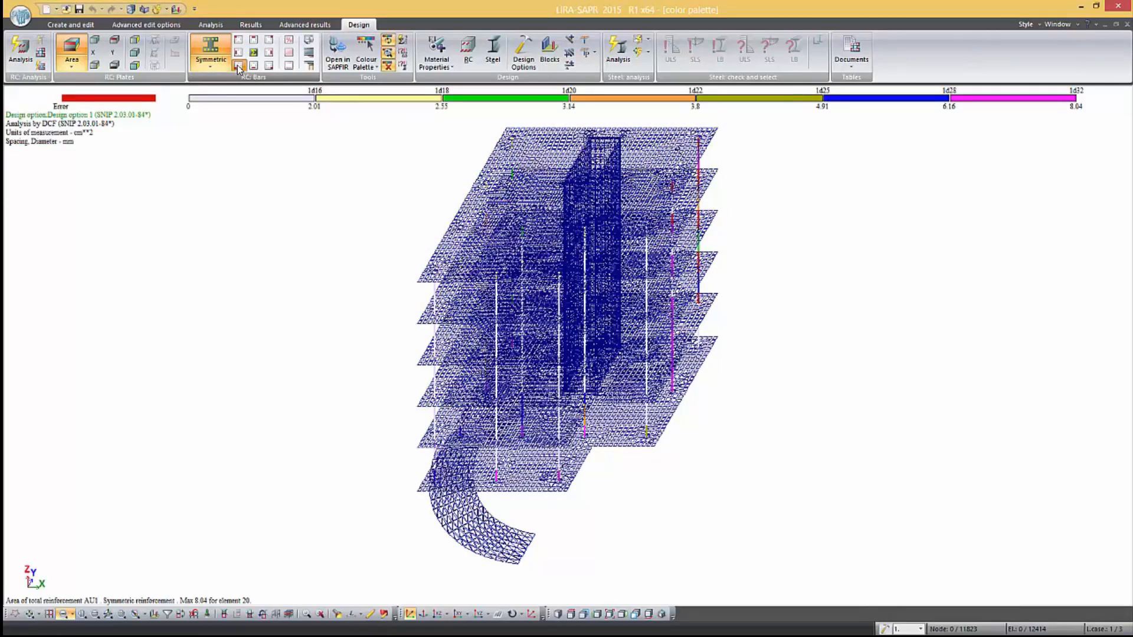
click(253, 65)
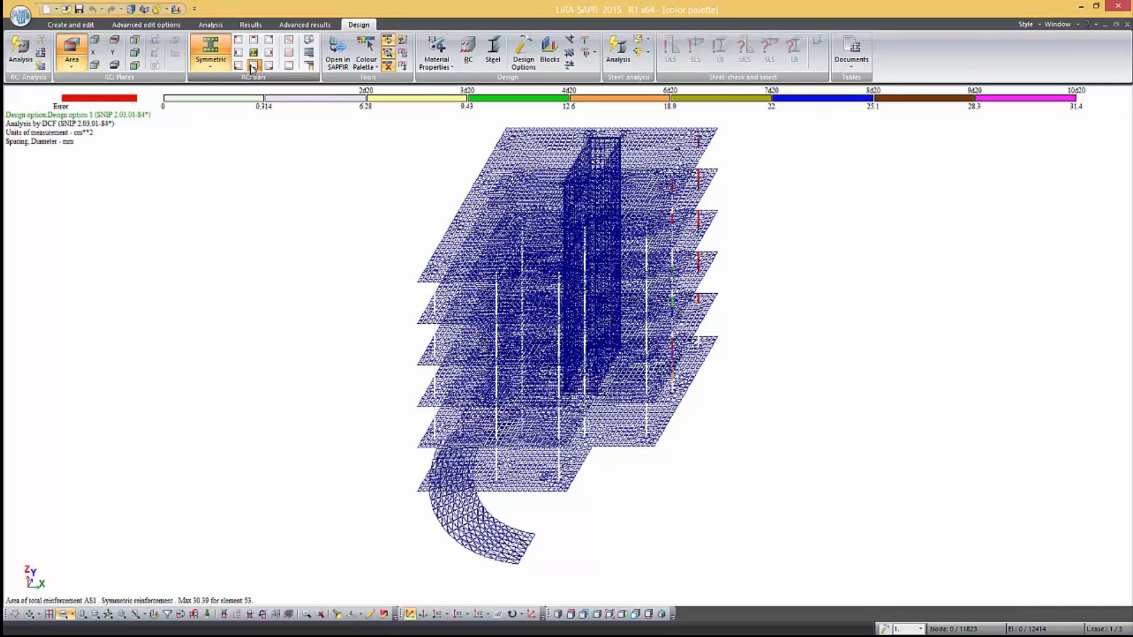
click(268, 65)
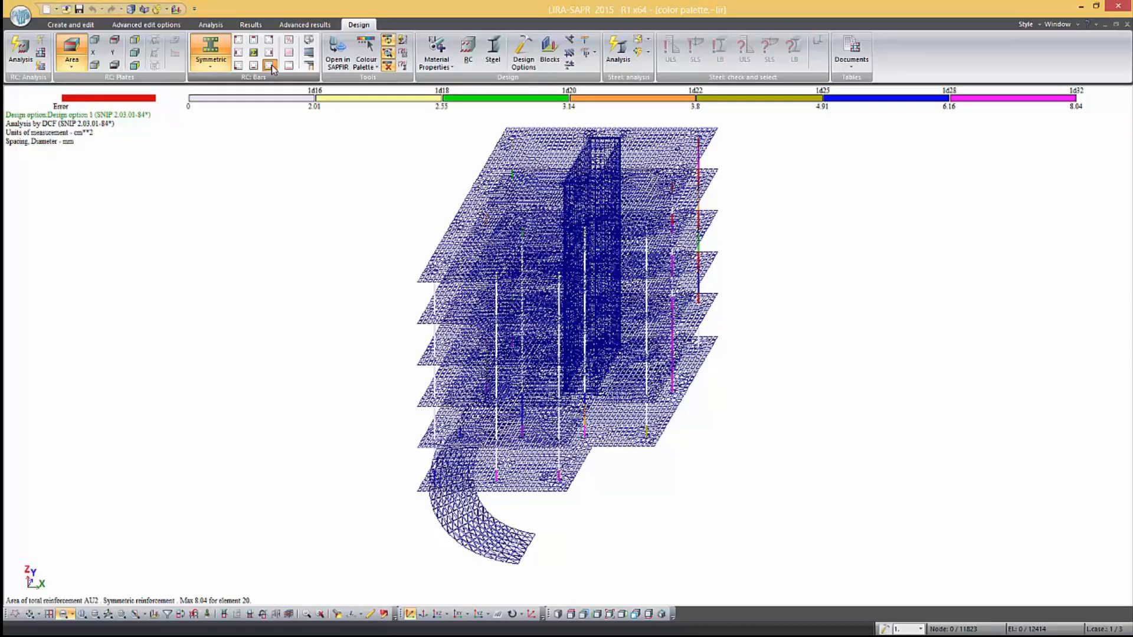
Assign a pale yellow-to-brown colour scheme to the symmetric bar reinforcement plots, with the View option off
click(364, 63)
click(381, 111)
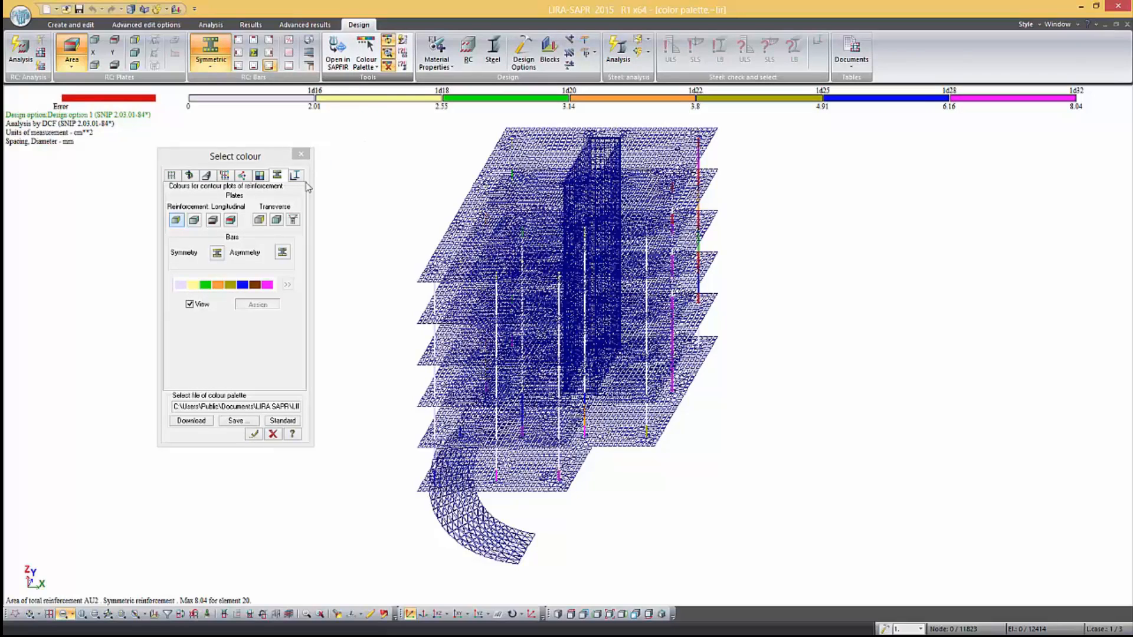
click(190, 305)
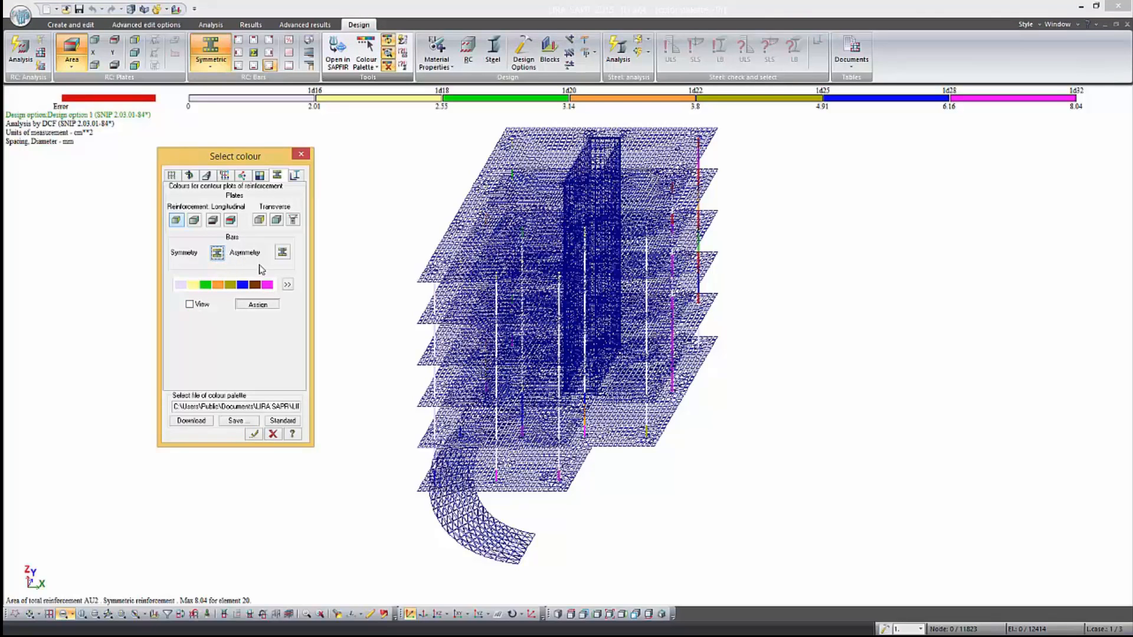
click(287, 285)
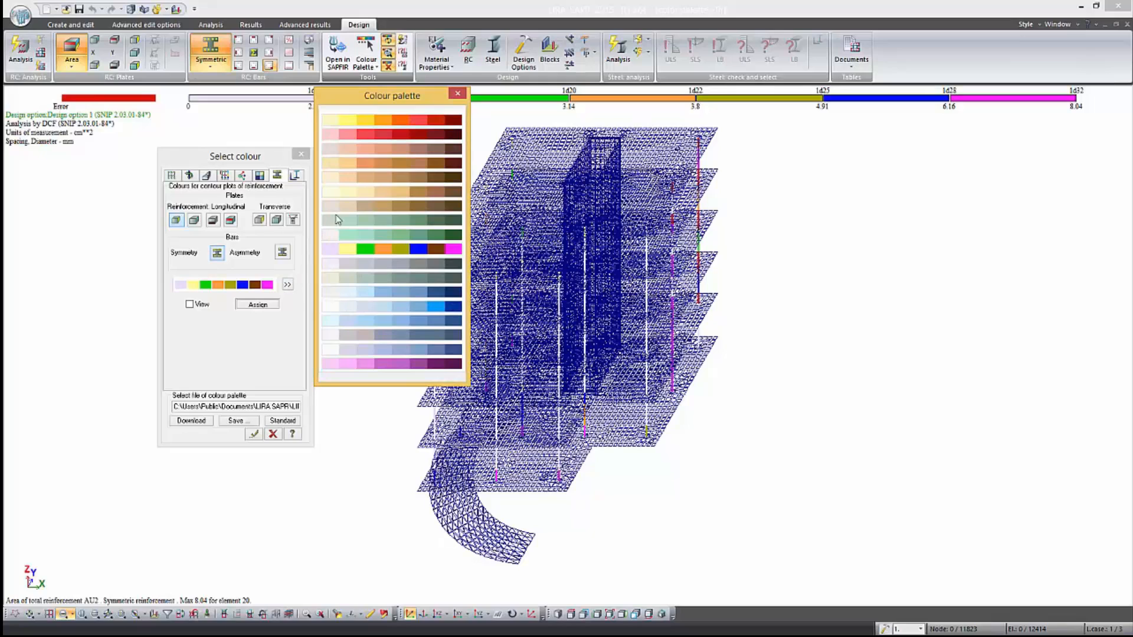
click(363, 198)
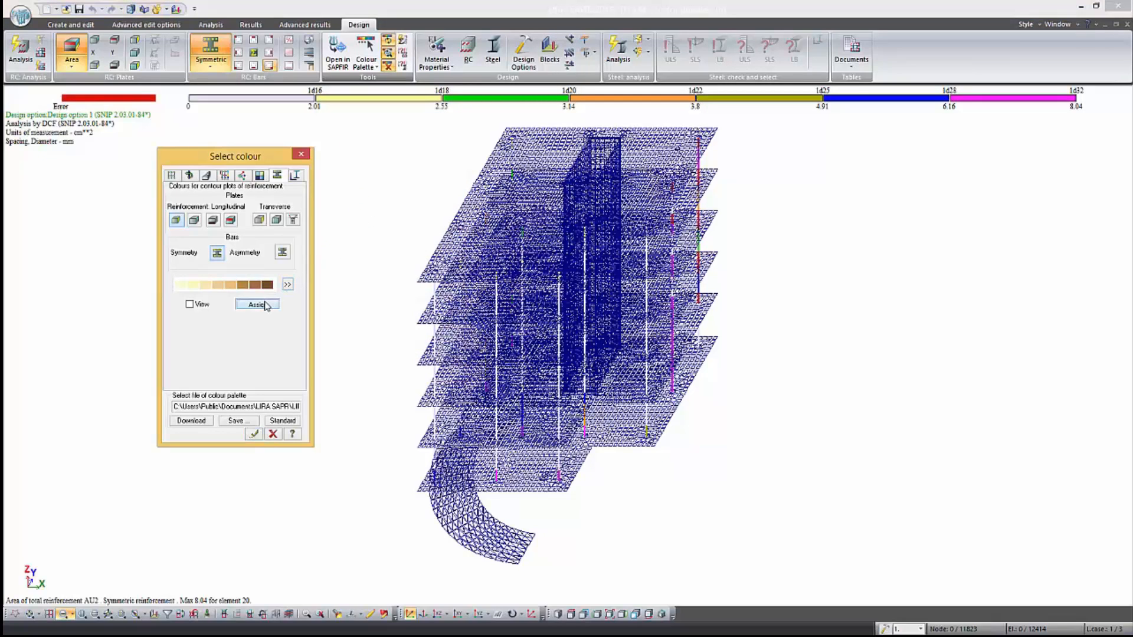
click(255, 434)
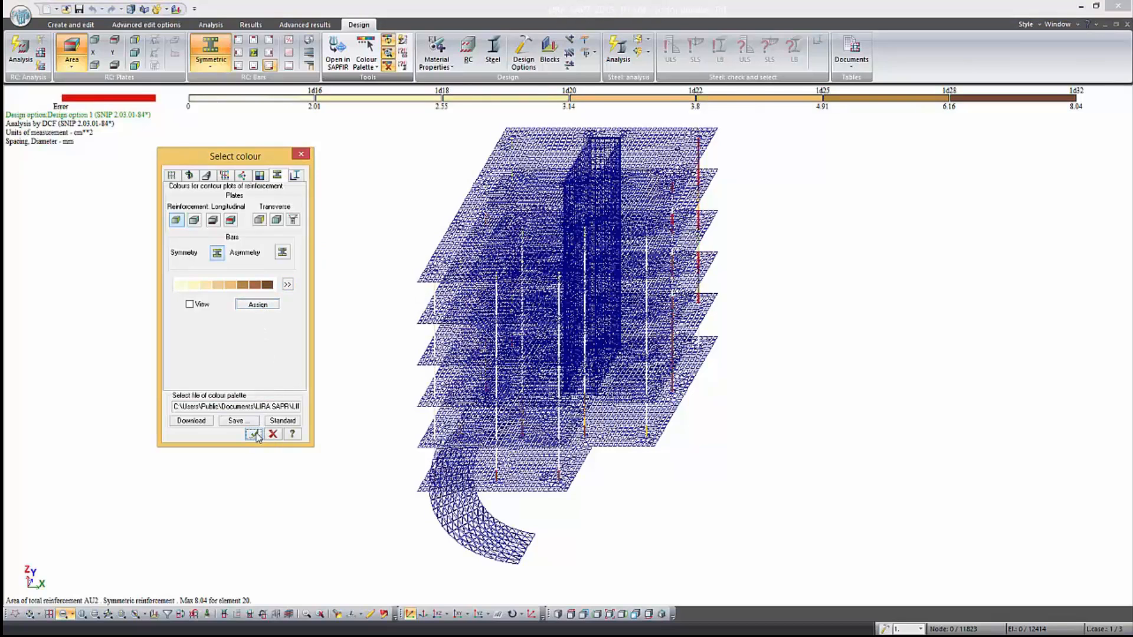
Save the current colour settings to a file named 123 in the settings folder
click(239, 421)
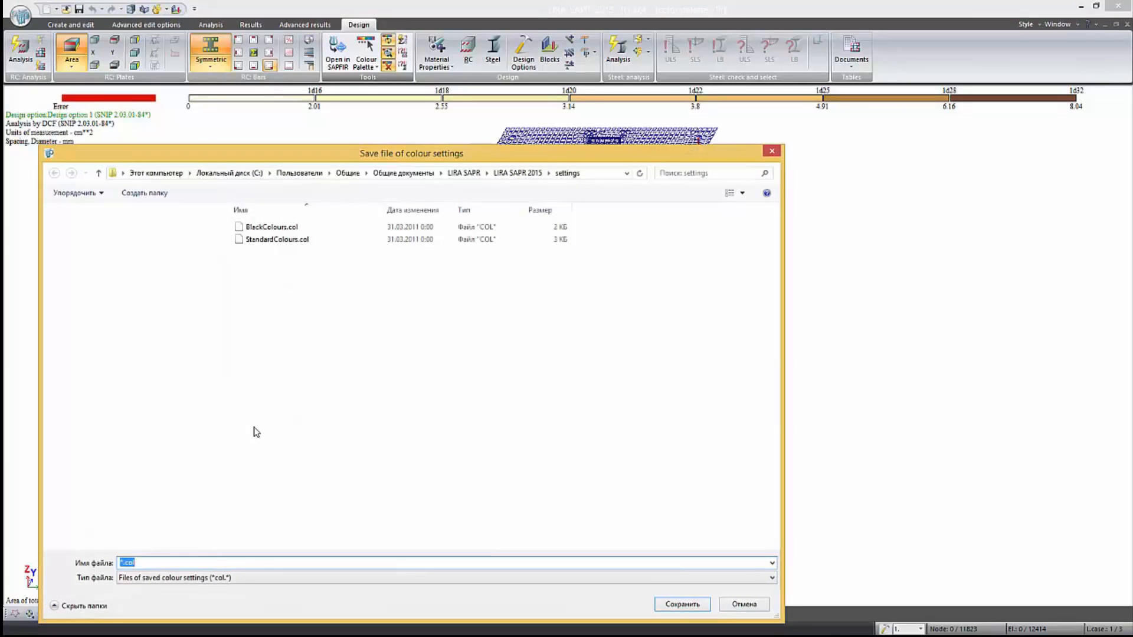
text(123)
click(663, 605)
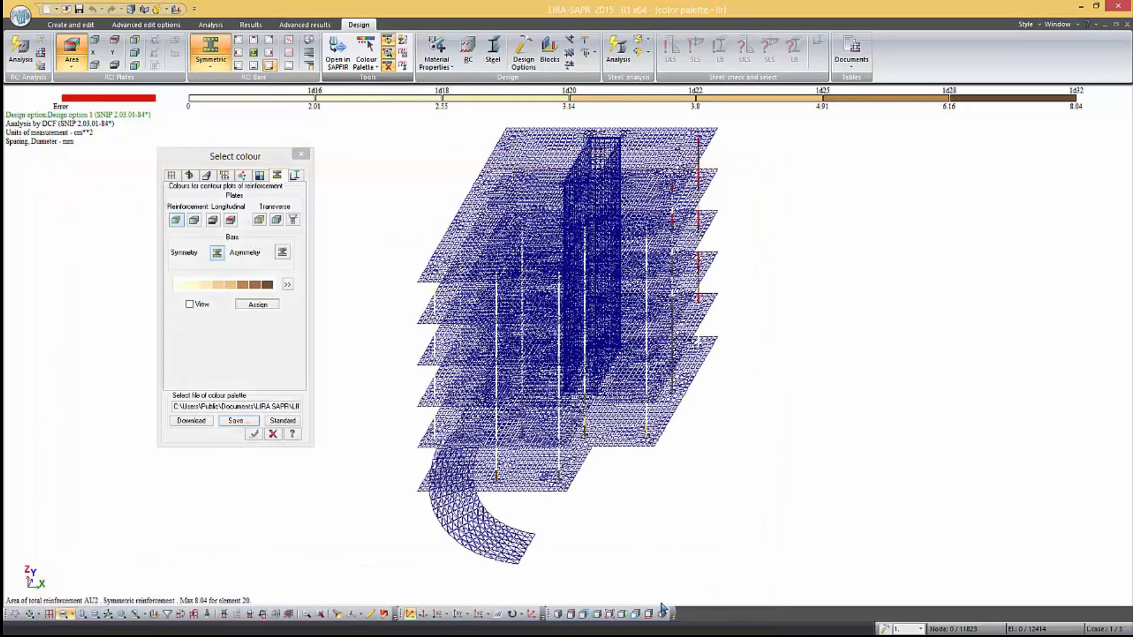